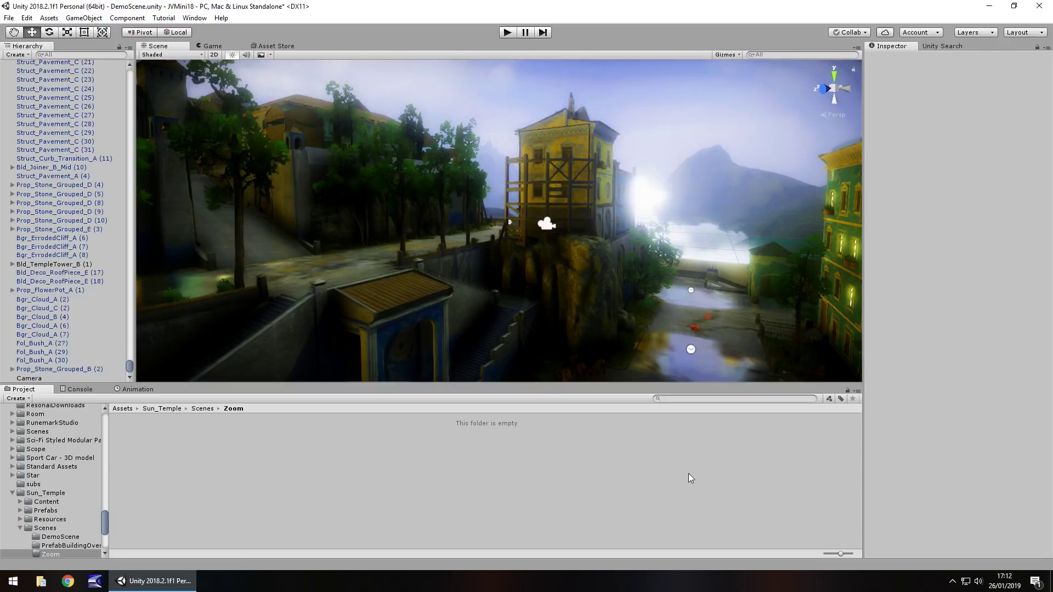
Select the Camera in the Hierarchy to show its settings and camera preview
left_click(547, 224)
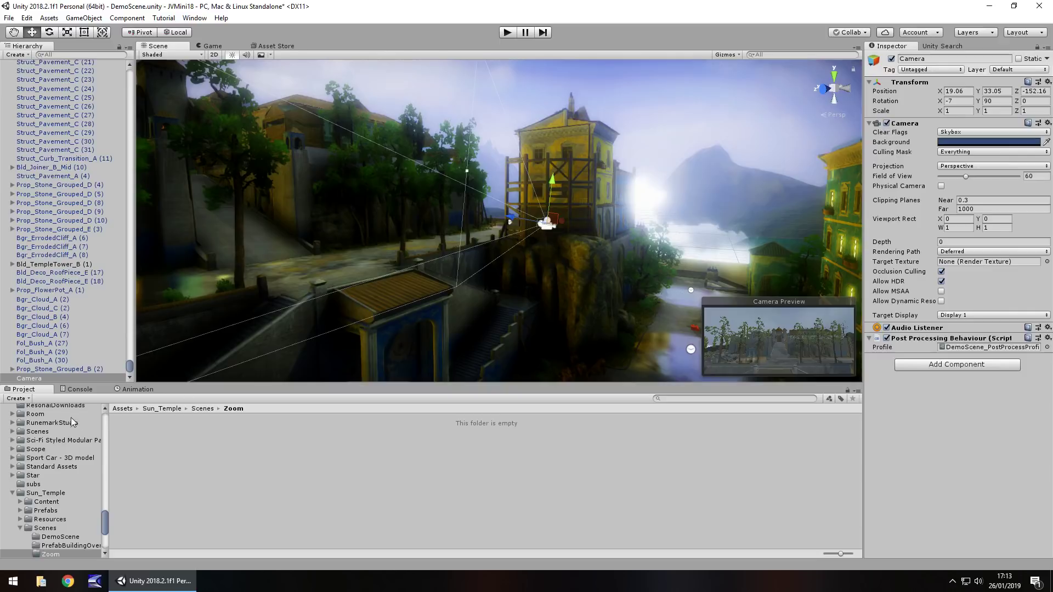
In the Animation tab, create a new Camera clip named ZoomInOne in the Zoom folder
left_click(138, 389)
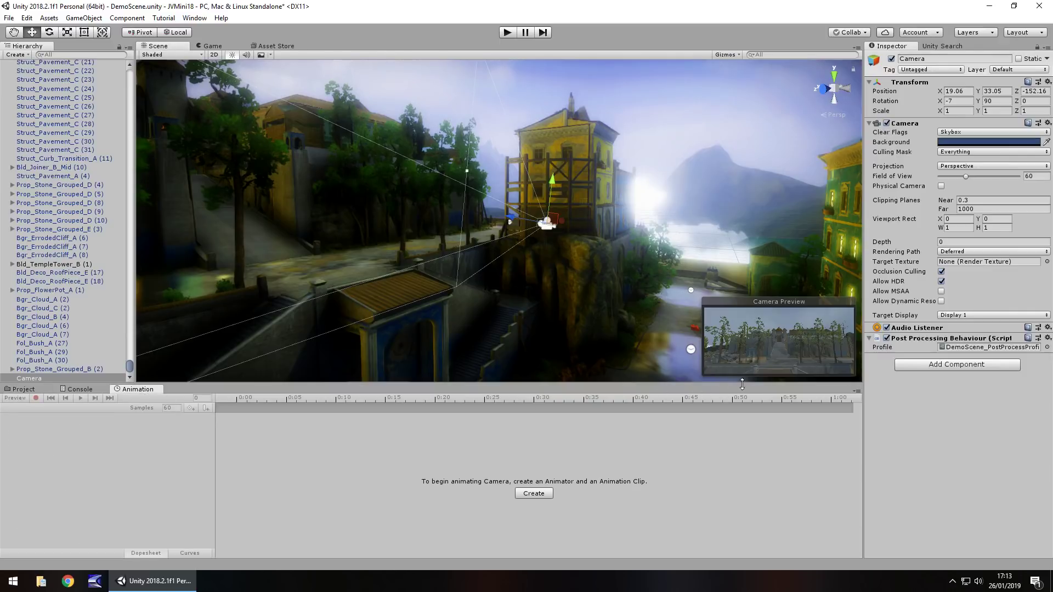
left_click(858, 390)
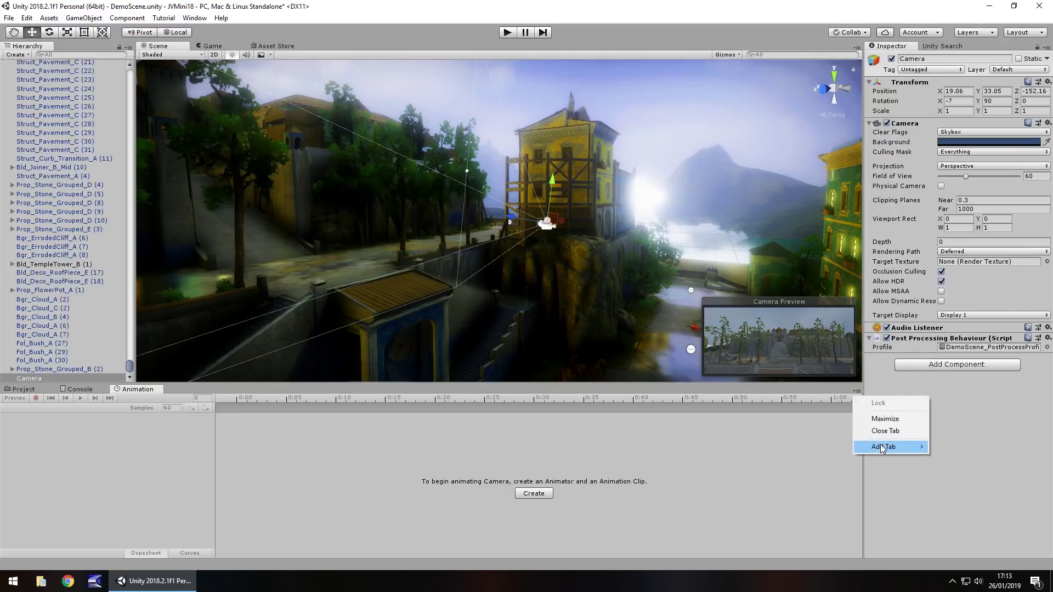
mouse_move(883, 445)
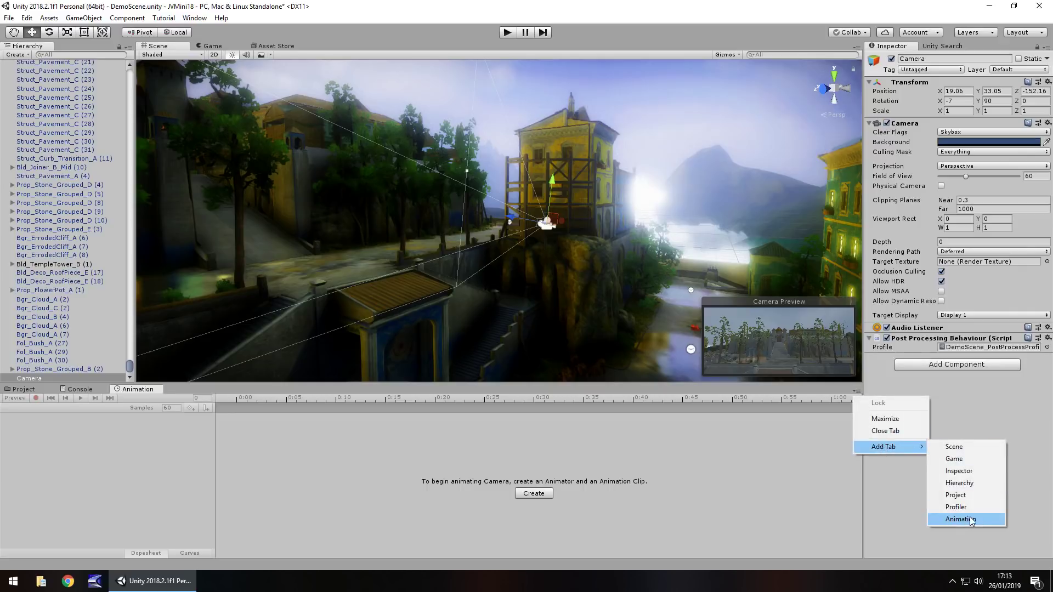
left_click(676, 444)
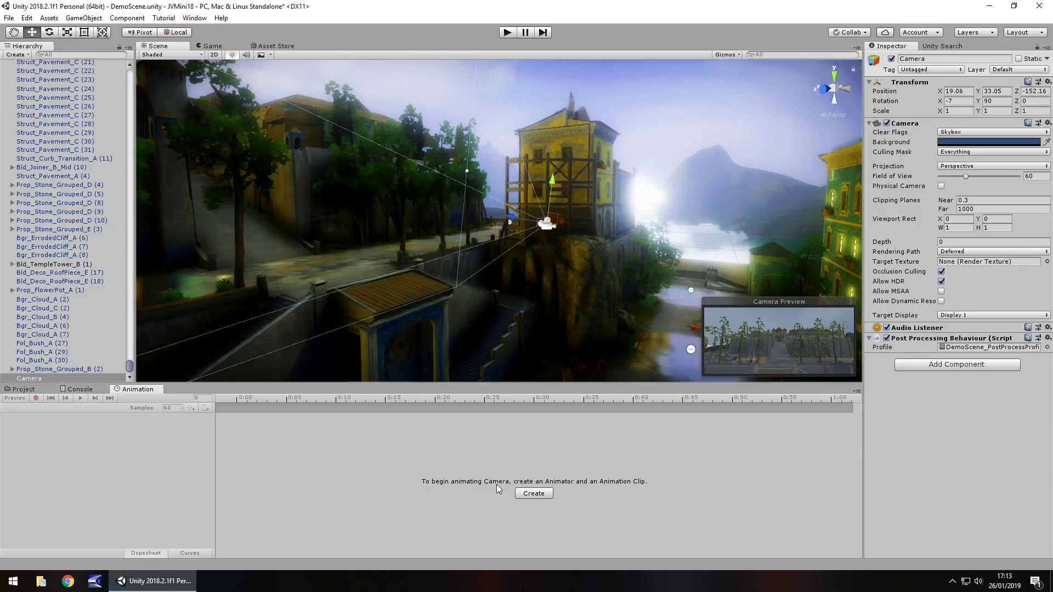
left_click(534, 493)
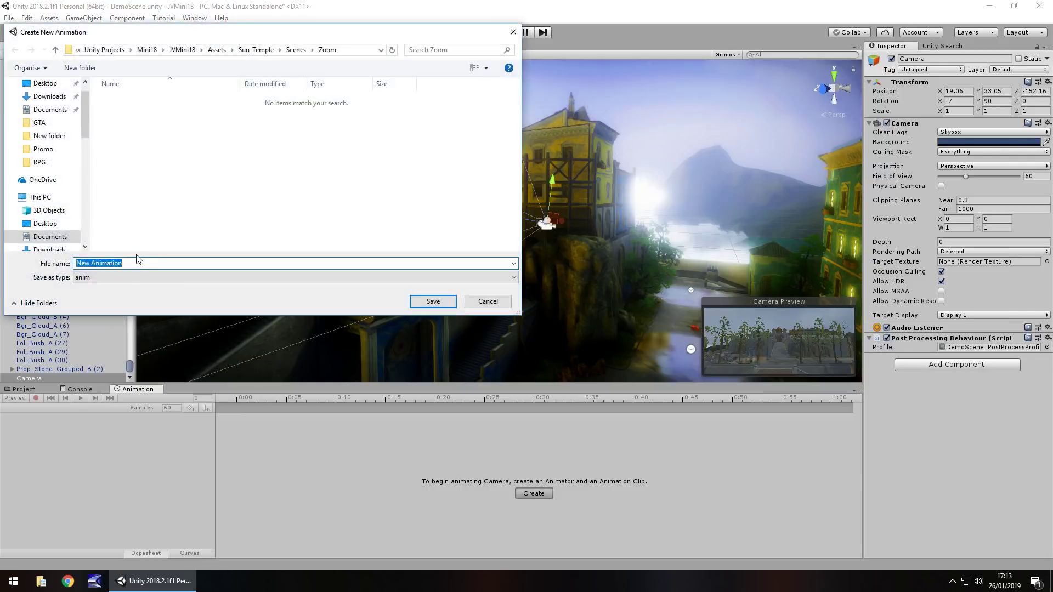
type("Zoom")
type("Anim")
key("Return")
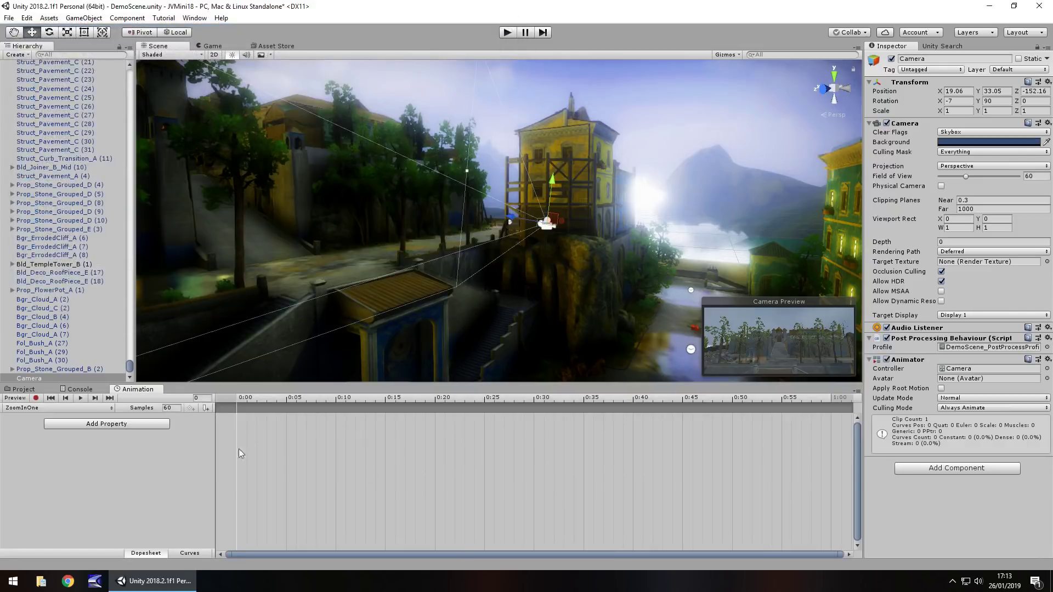
With recording on, key the Camera's starting Position at frame 0 (Z -152.16)
left_click(36, 399)
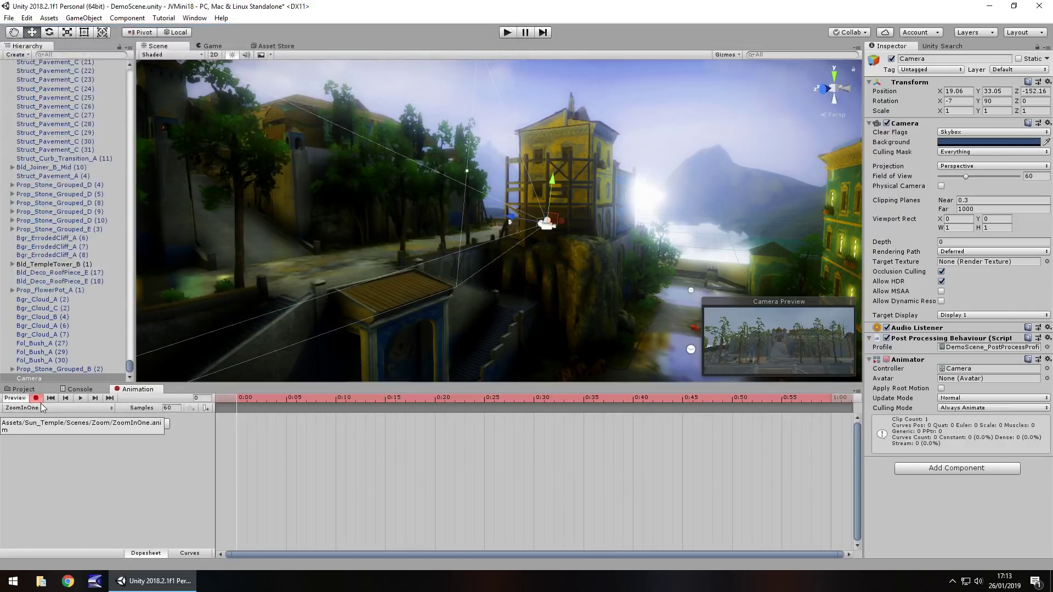
left_click(961, 91)
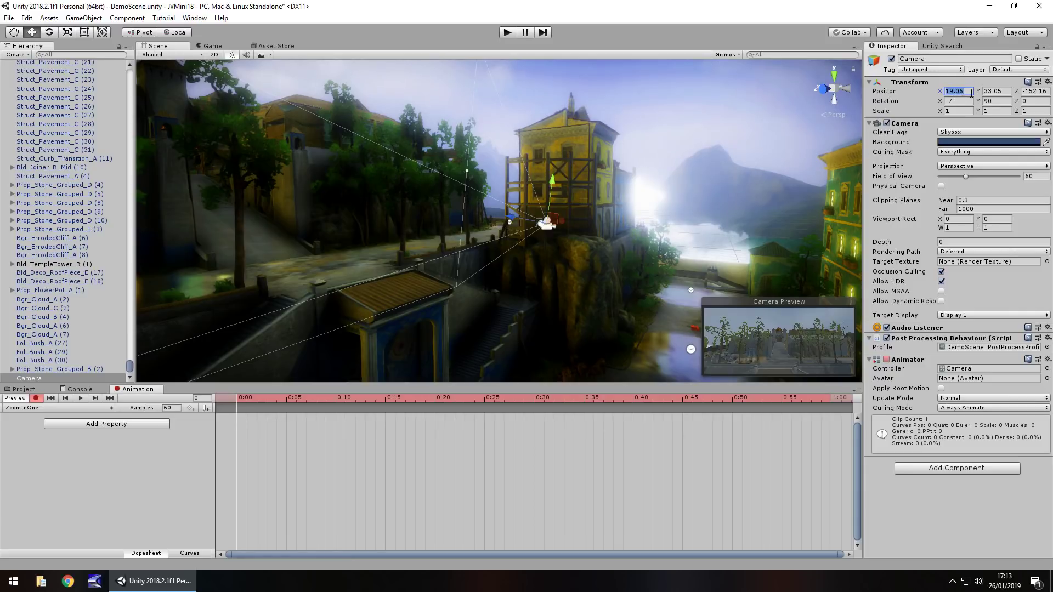
key("Return")
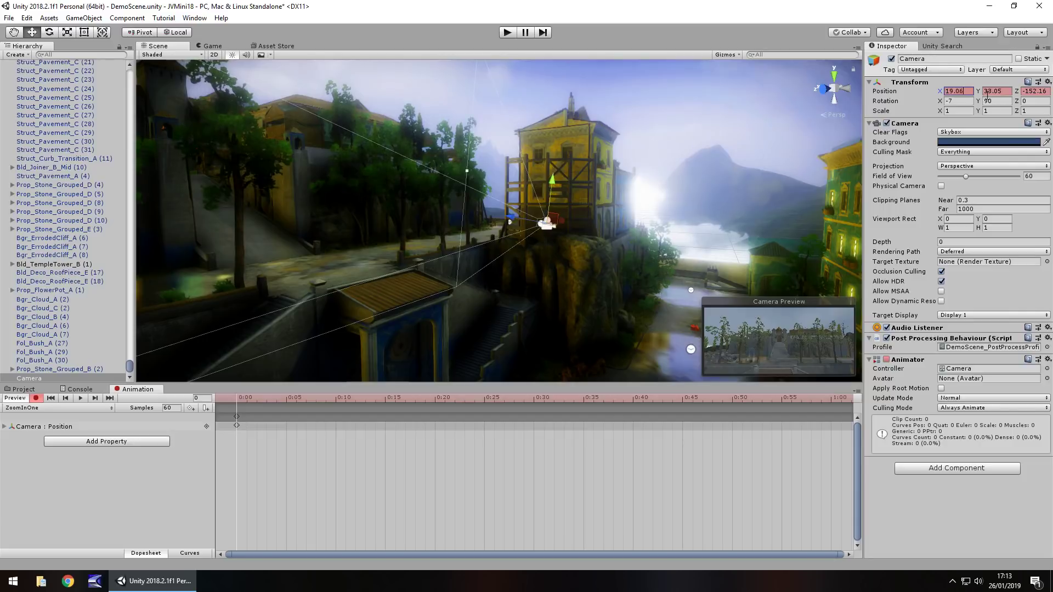
left_click(1008, 92)
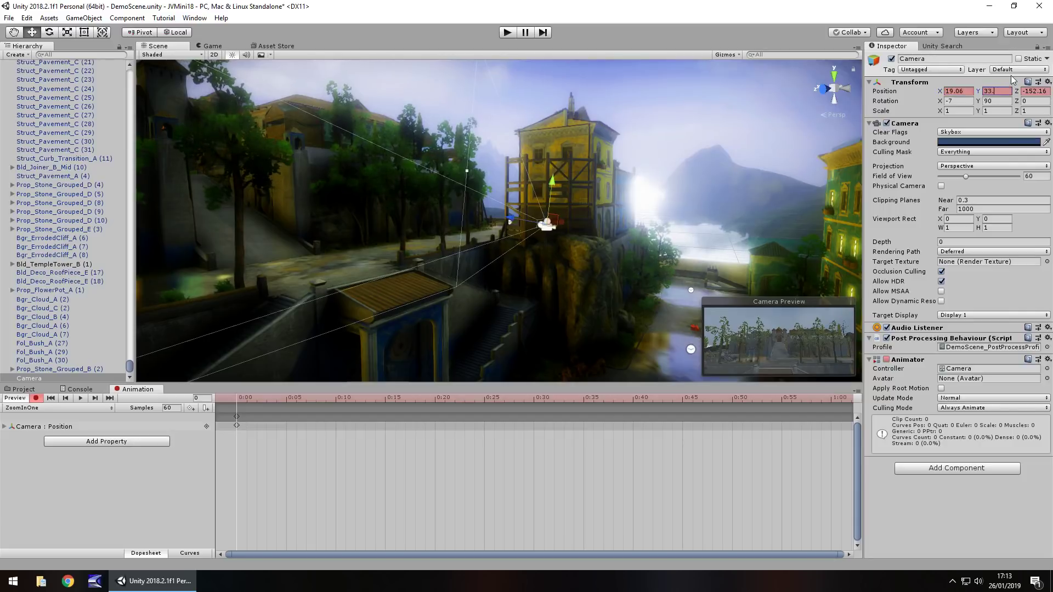
left_click(1034, 91)
type("-152.16")
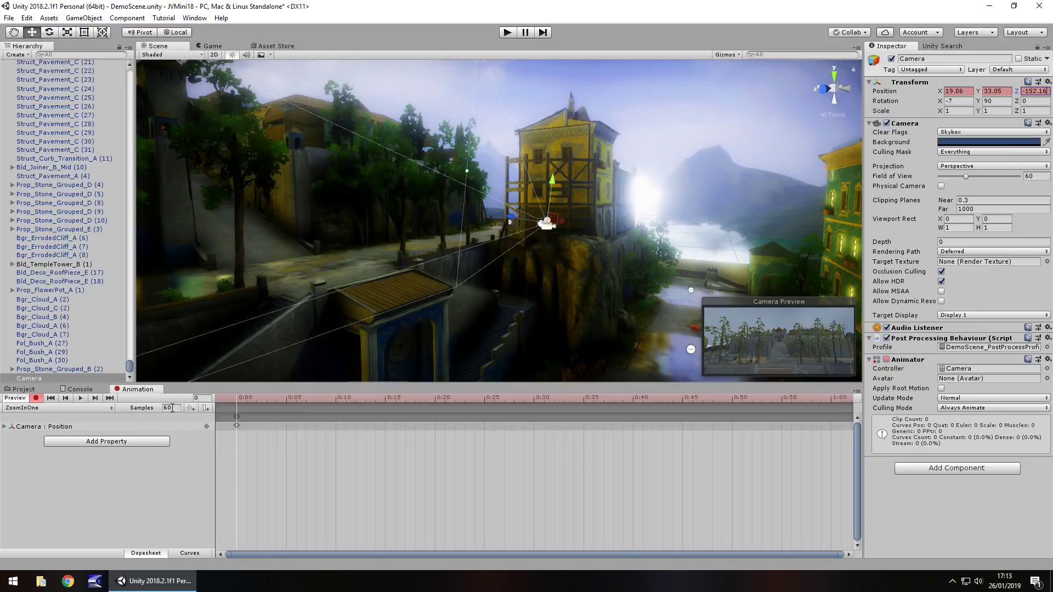
At frame 300, move the camera to X 77.23, Y 40.19 and stop recording
left_click(202, 396)
type("300")
key("Return")
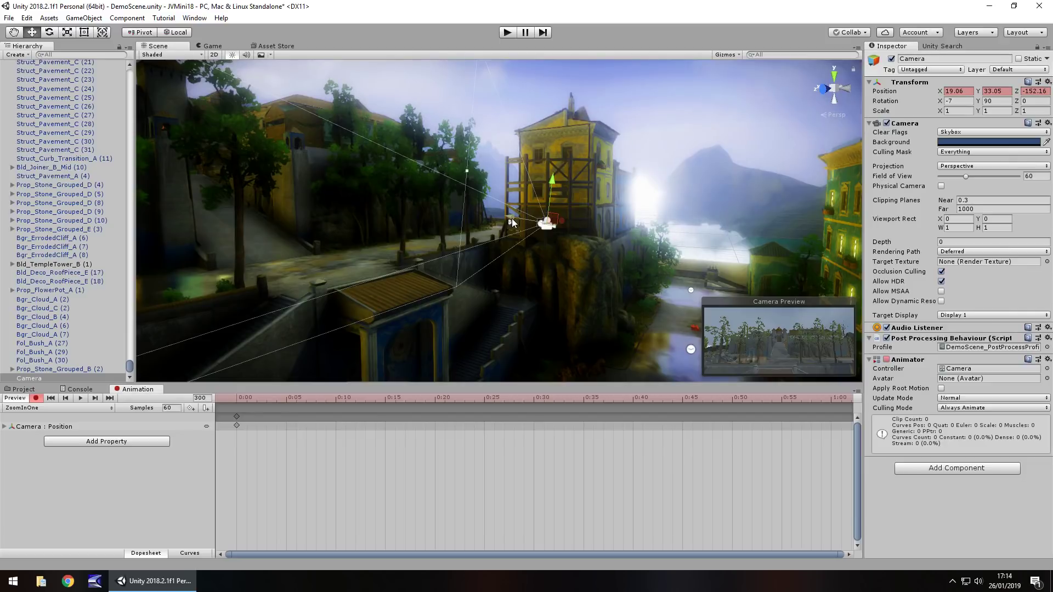
left_click_drag(512, 219, 159, 154)
left_click_drag(578, 108, 386, 106)
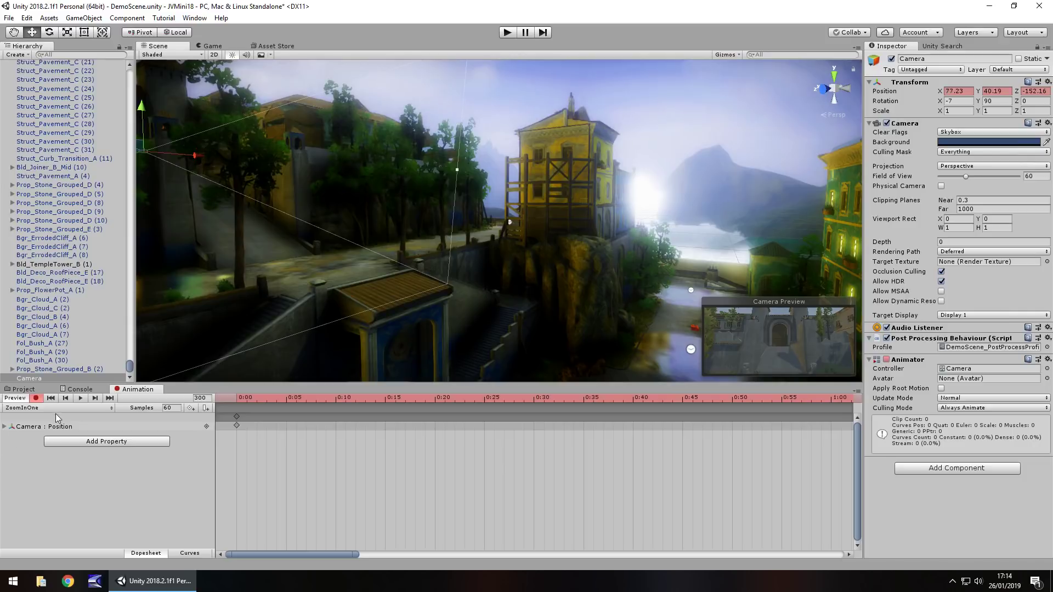
left_click(36, 399)
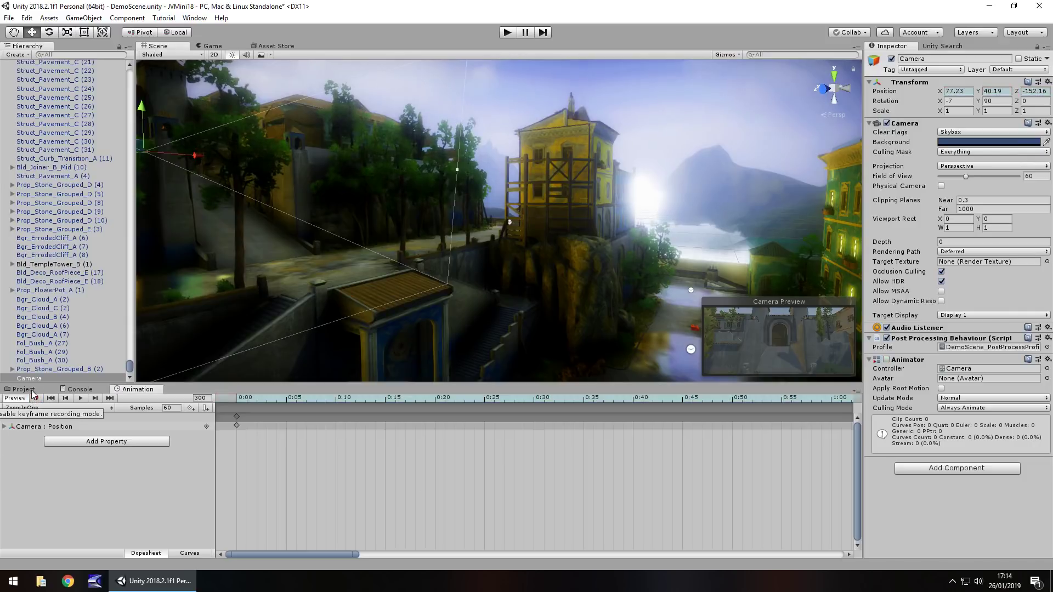
left_click(30, 389)
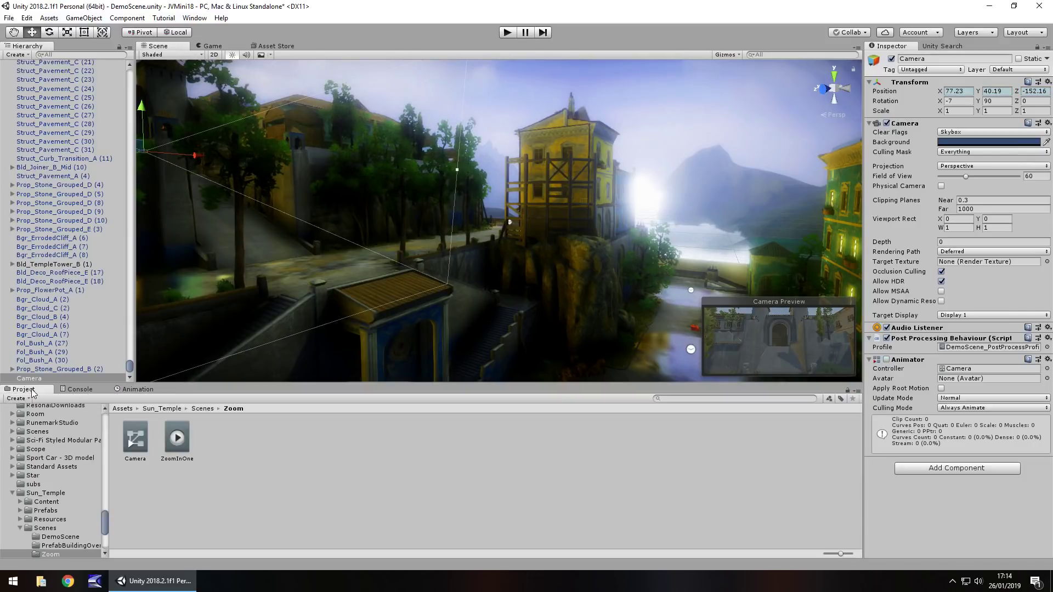
Play the scene to watch the ZoomInOne camera move, stop it, and undo a stray camera drag
left_click(507, 32)
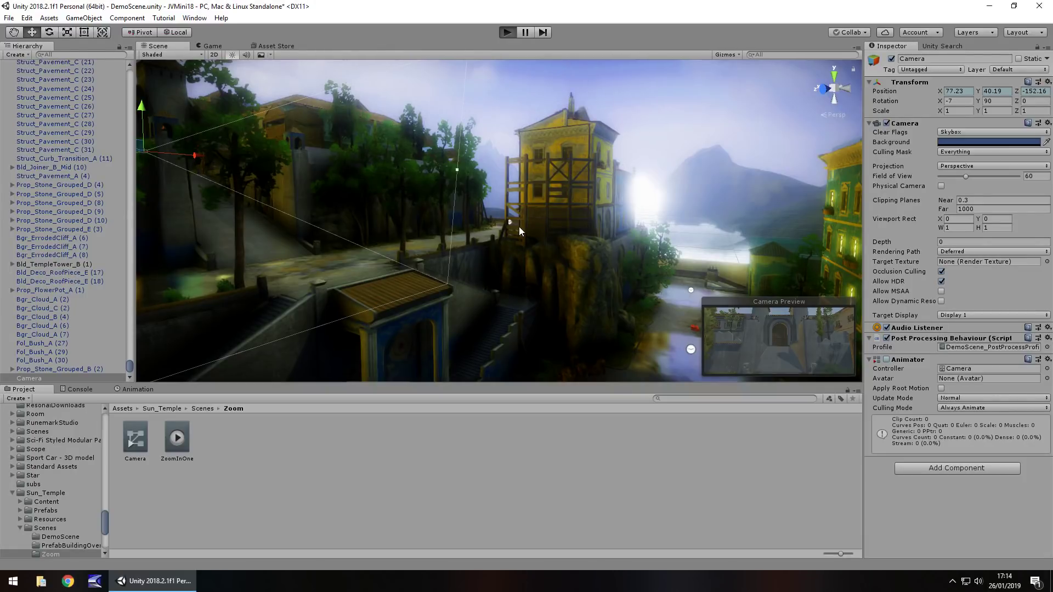
key("ctrl+p")
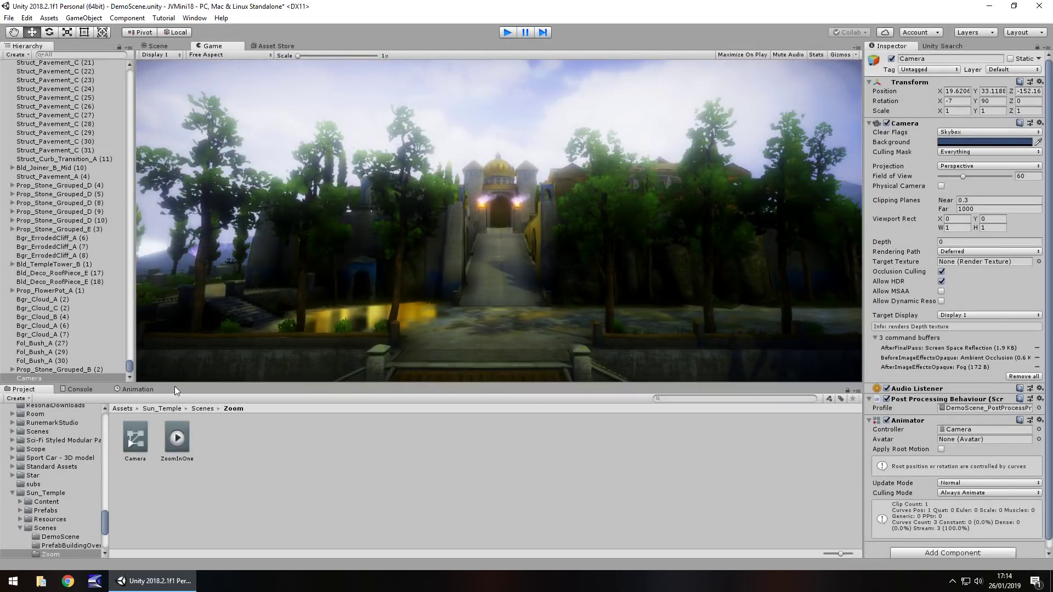
key("ctrl+p")
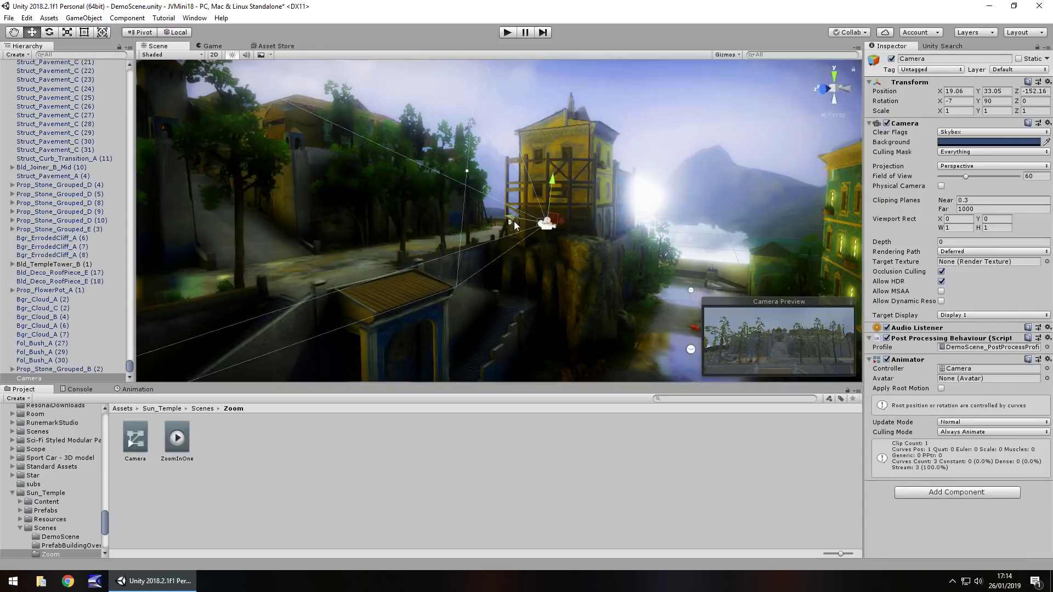
left_click_drag(514, 222, 764, 285)
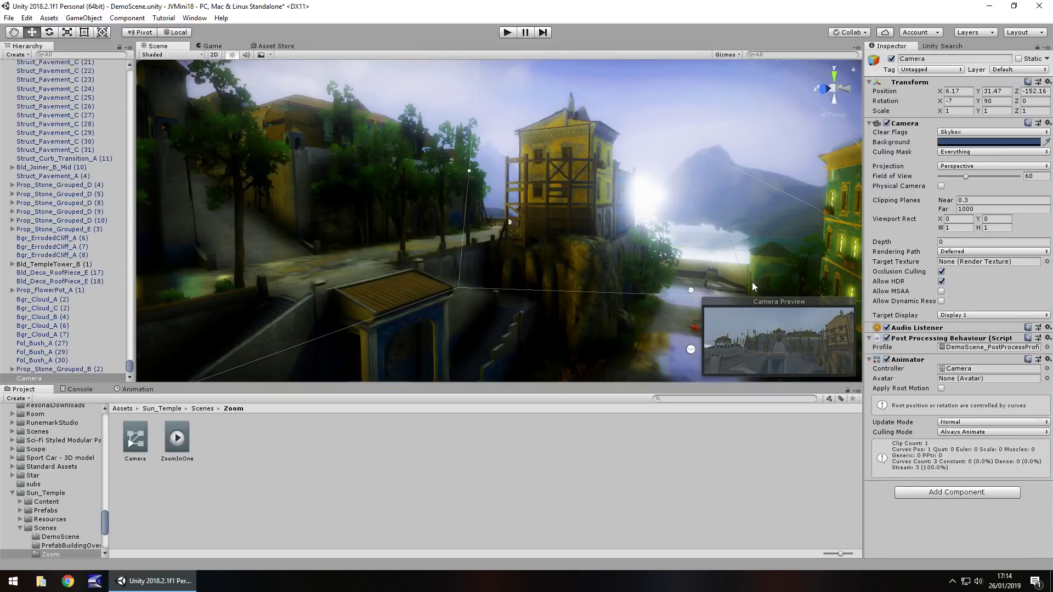
key("ctrl+z")
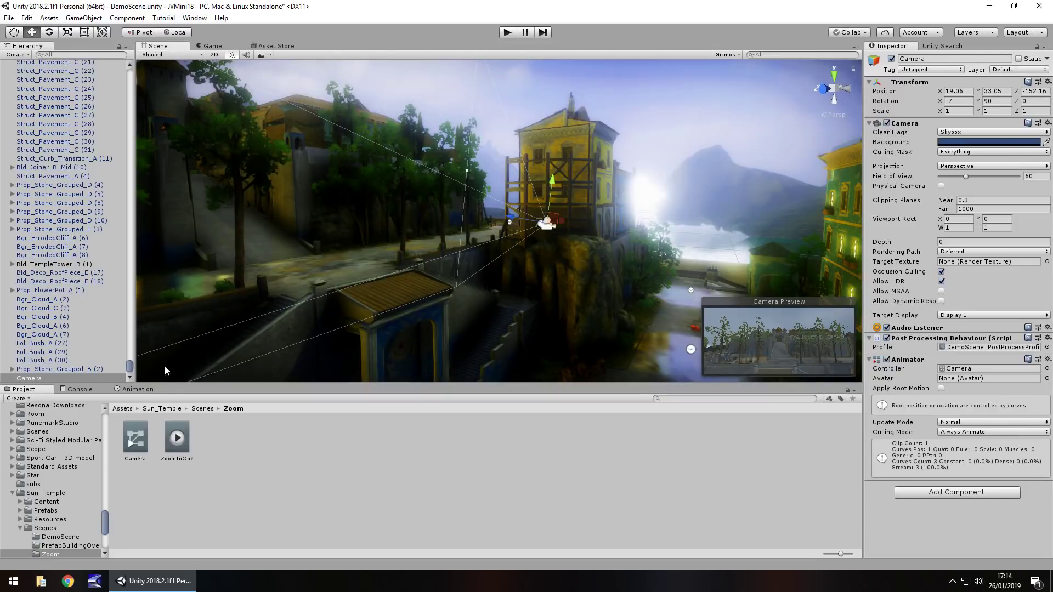
Create another Camera clip named ZoomInTwo from the clip list
left_click(152, 388)
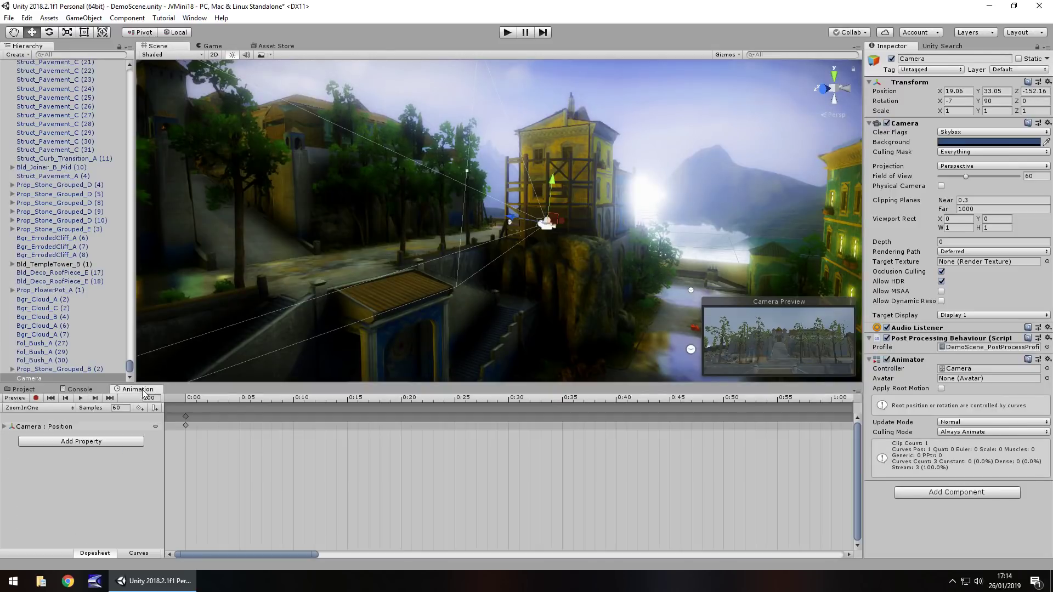
left_click(37, 407)
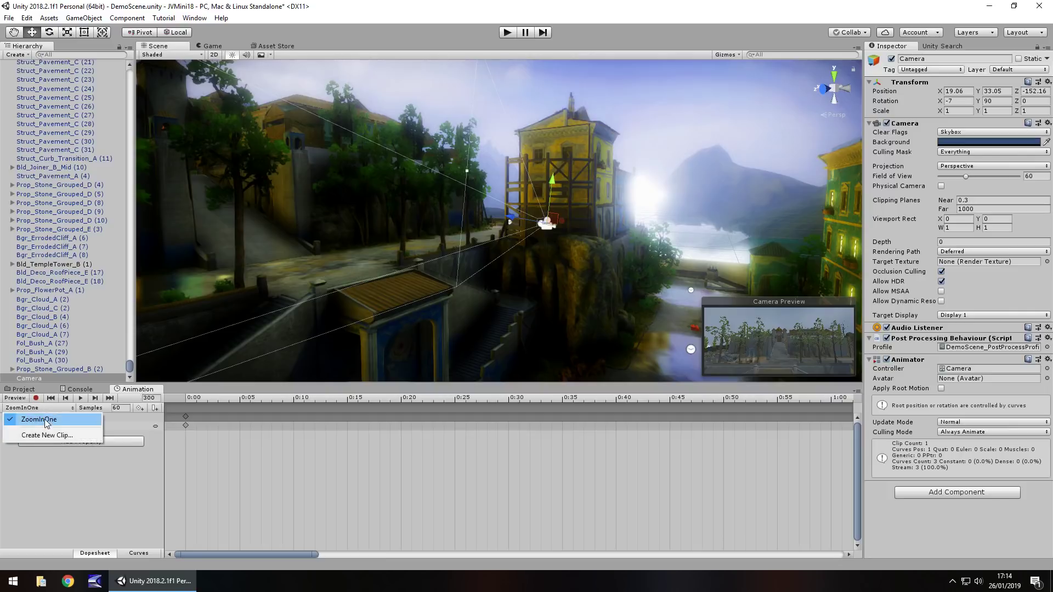
left_click(43, 433)
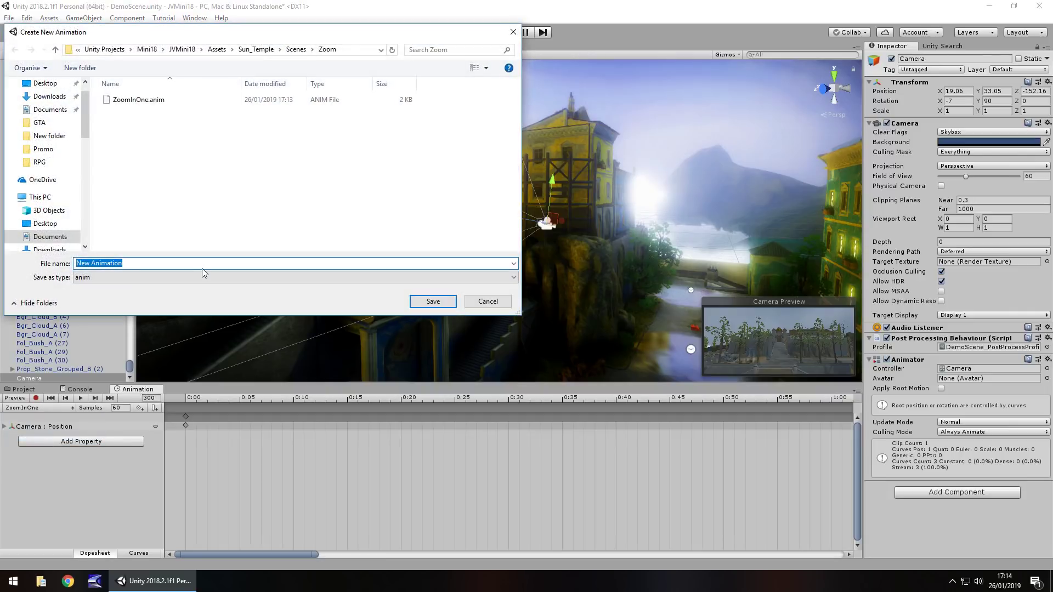
type("ZoomIn")
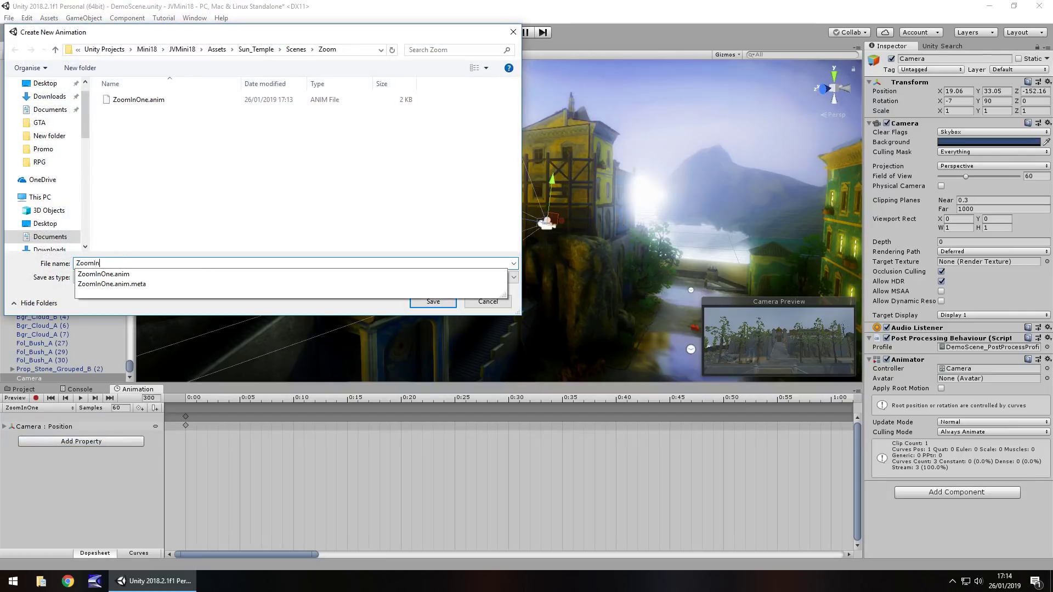
type("Two")
key("Return")
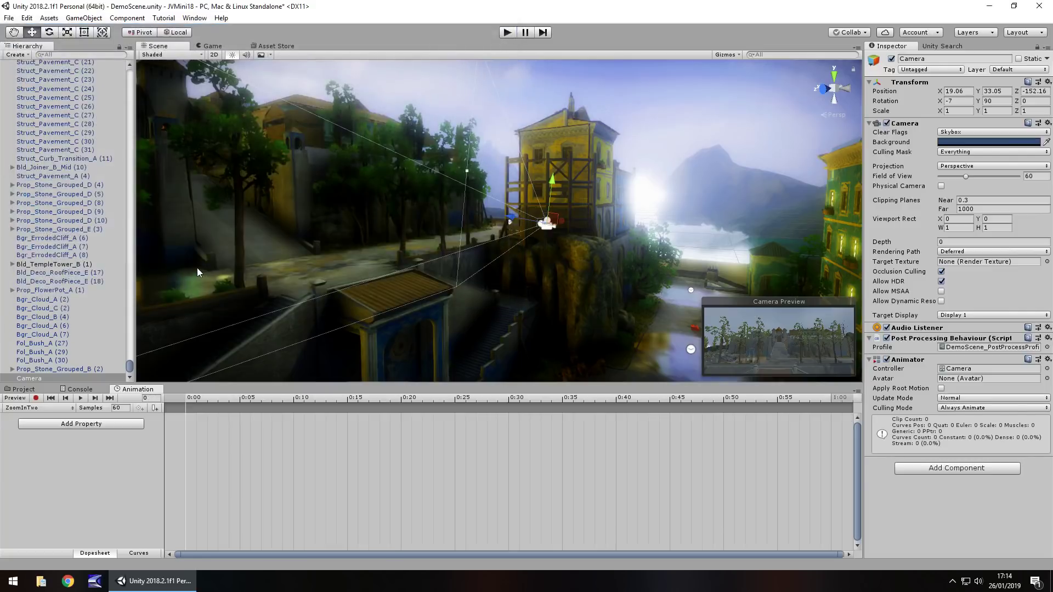
Record a Field of View keyframe of 60 at frame 0
left_click(36, 398)
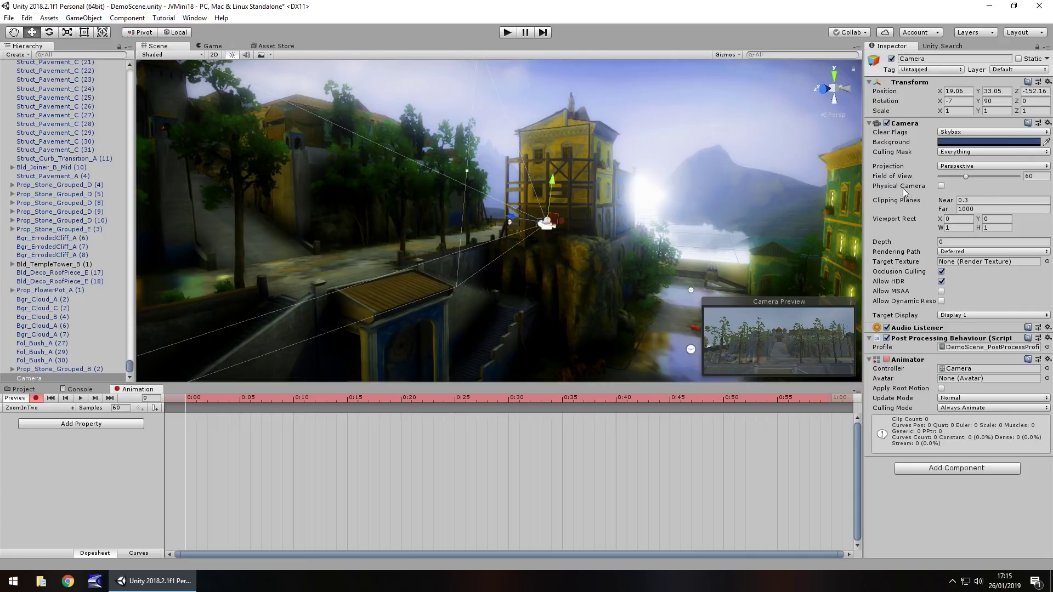
left_click(1038, 176)
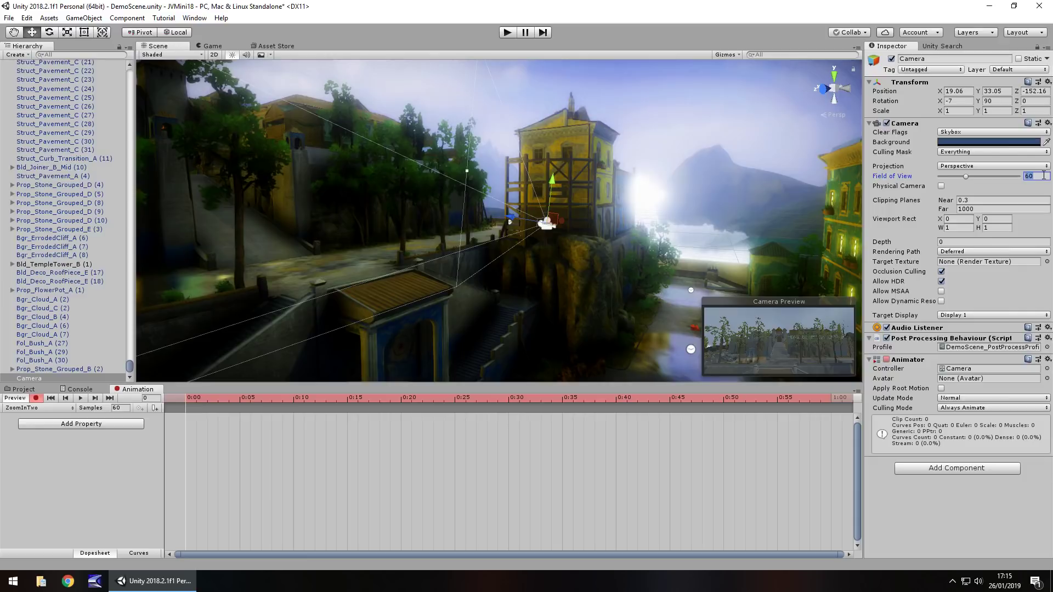
key("Return")
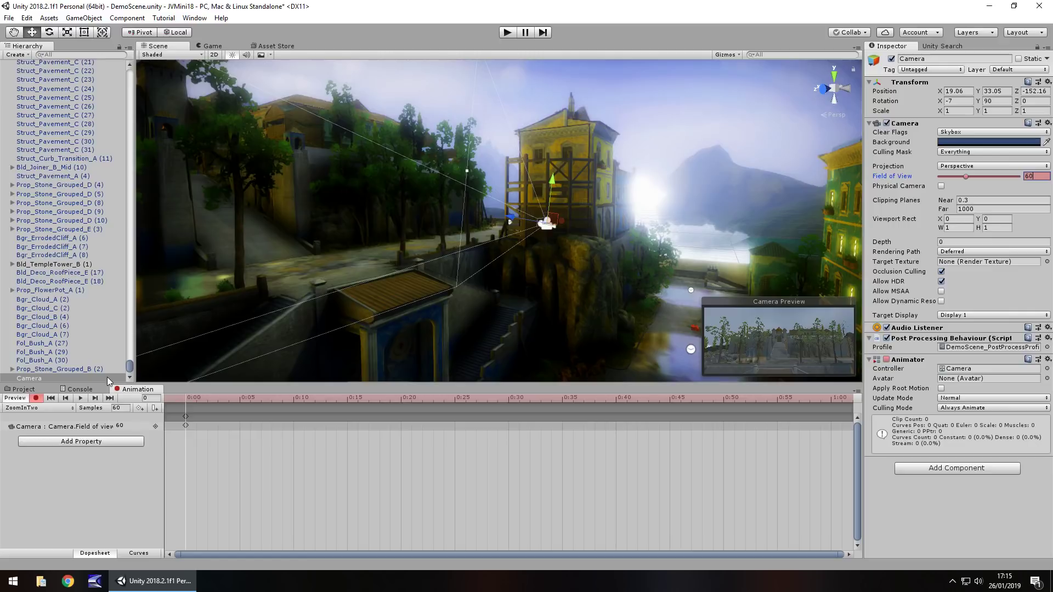
At frame 300, lower the Field of View to 7, then turn recording off
left_click(153, 398)
type("300")
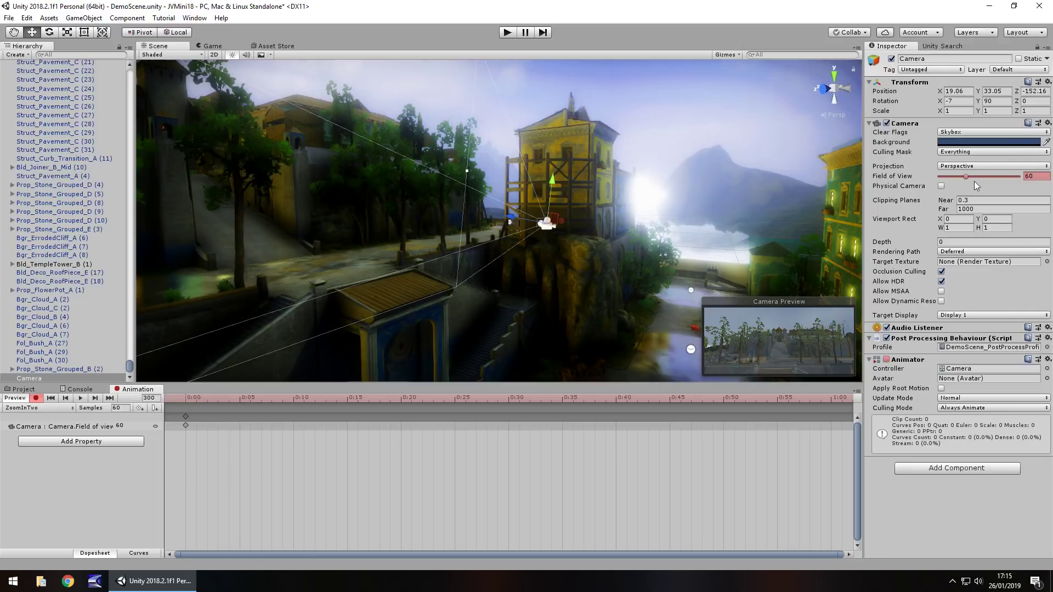
left_click_drag(965, 176, 943, 178)
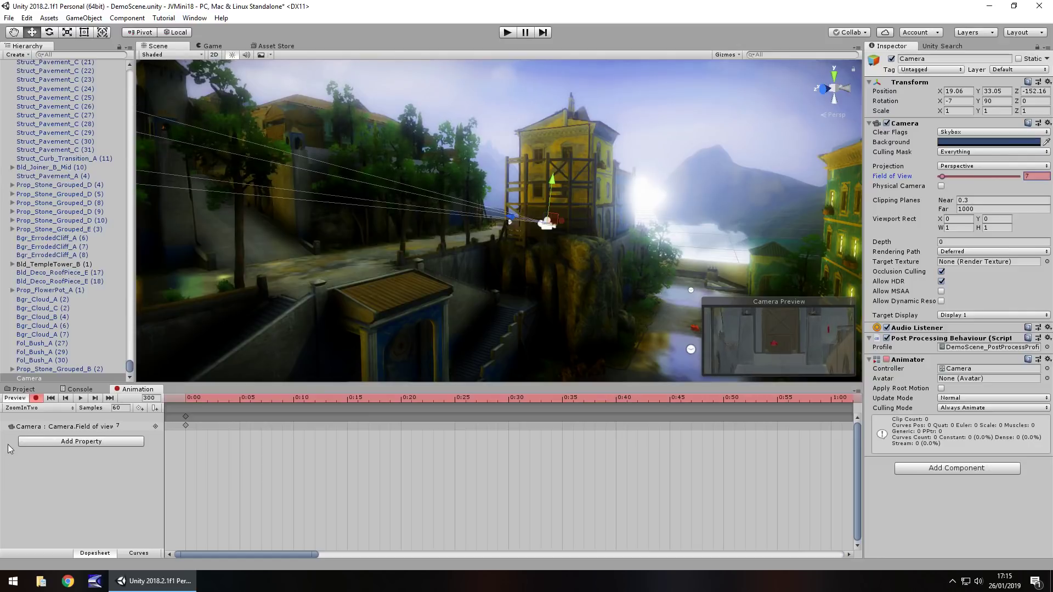
left_click(35, 399)
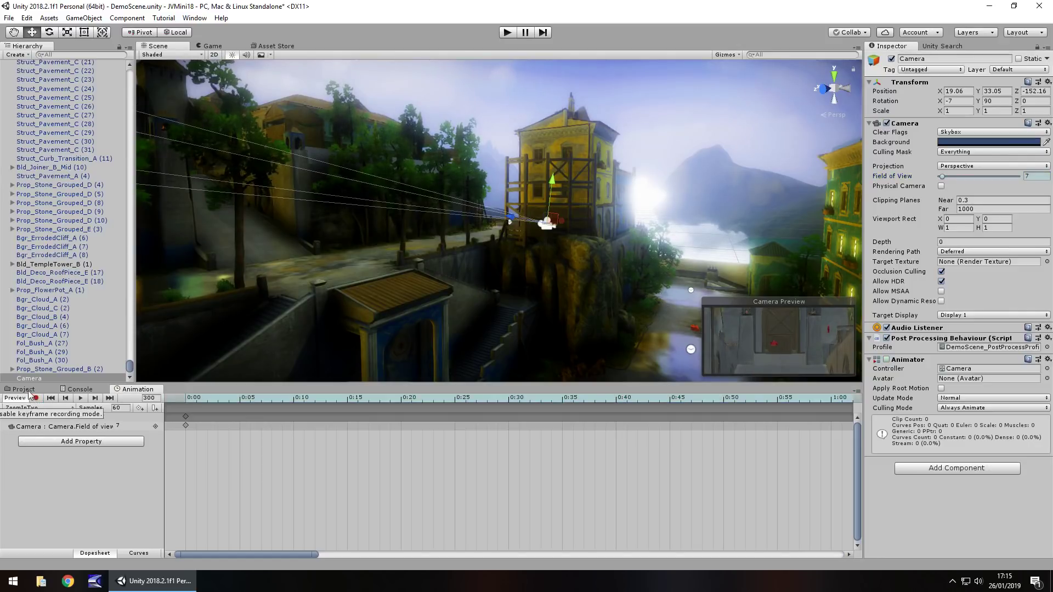
In the Camera animator controller, set ZoomInTwo as Layer Default State, then return to Scene view
left_click(26, 389)
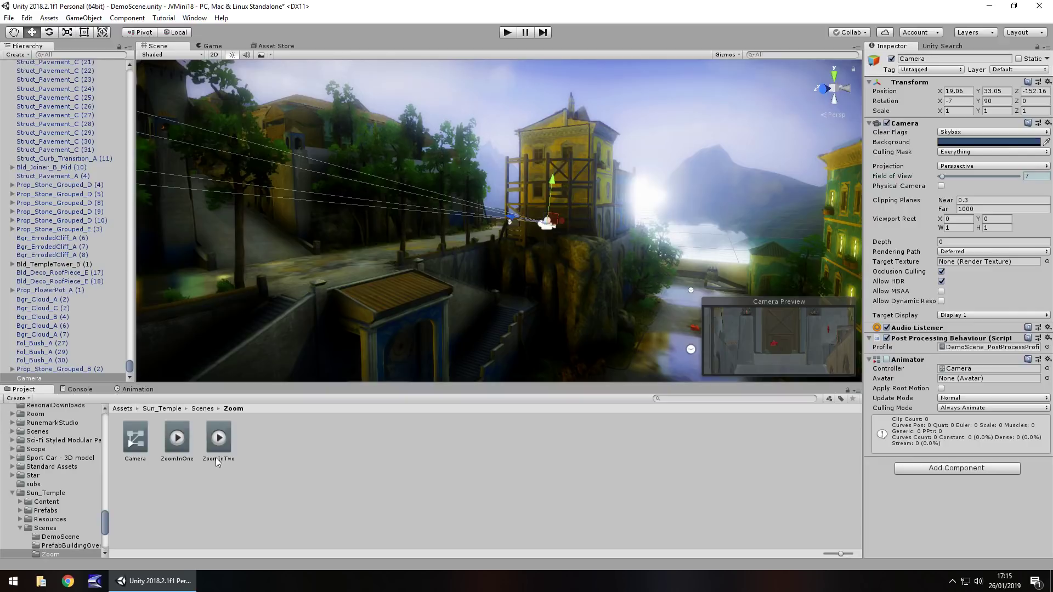
double_click(135, 439)
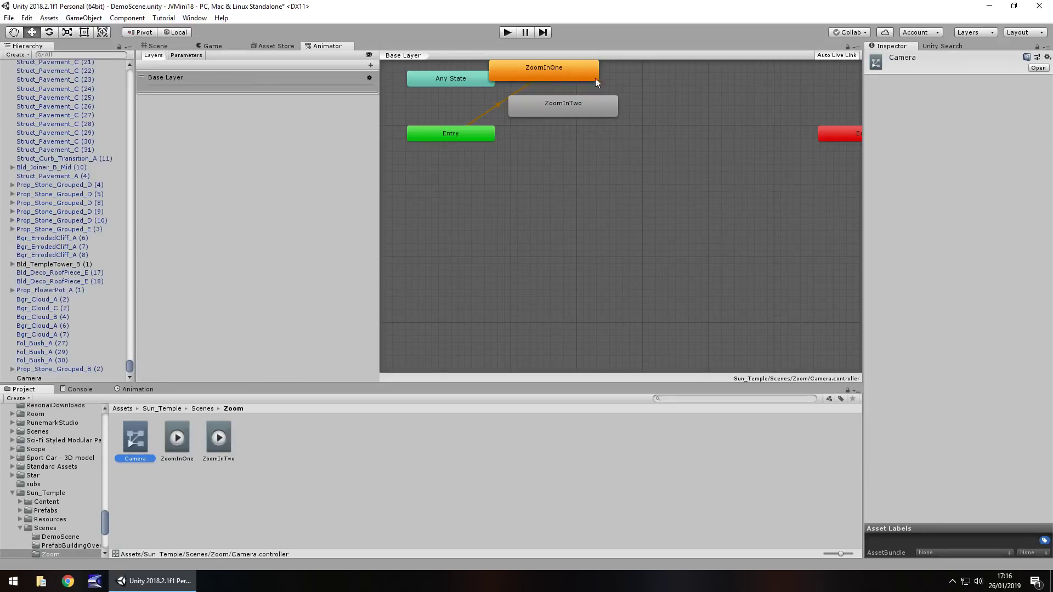
right_click(557, 106)
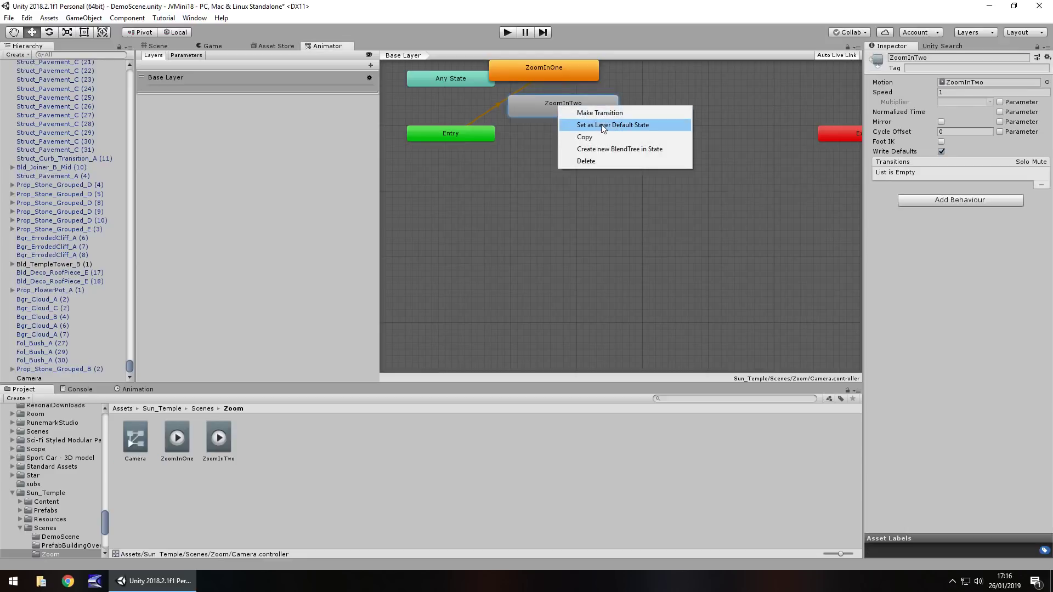
left_click(630, 125)
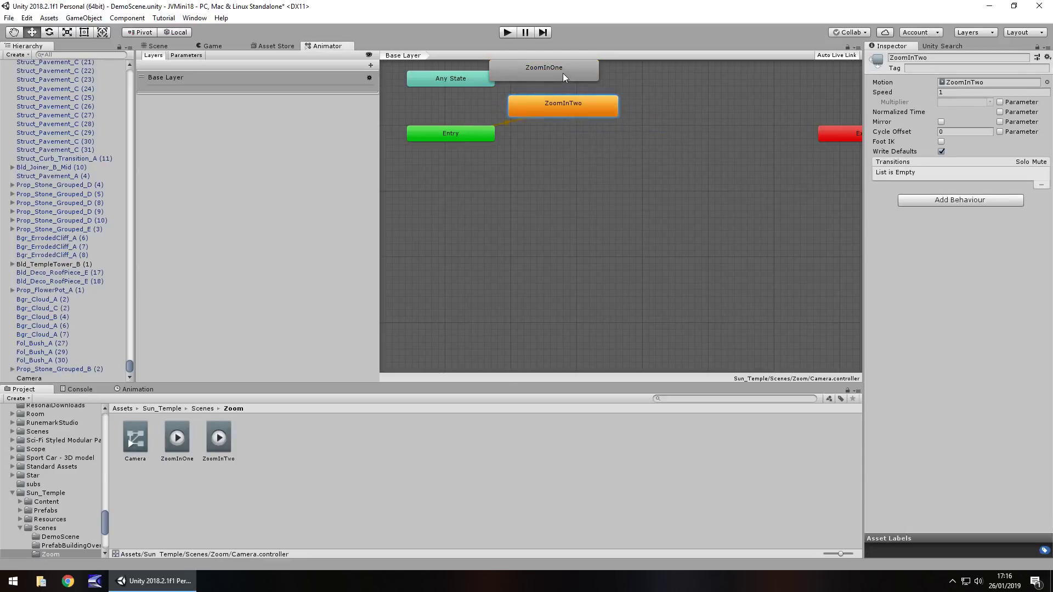
left_click(150, 47)
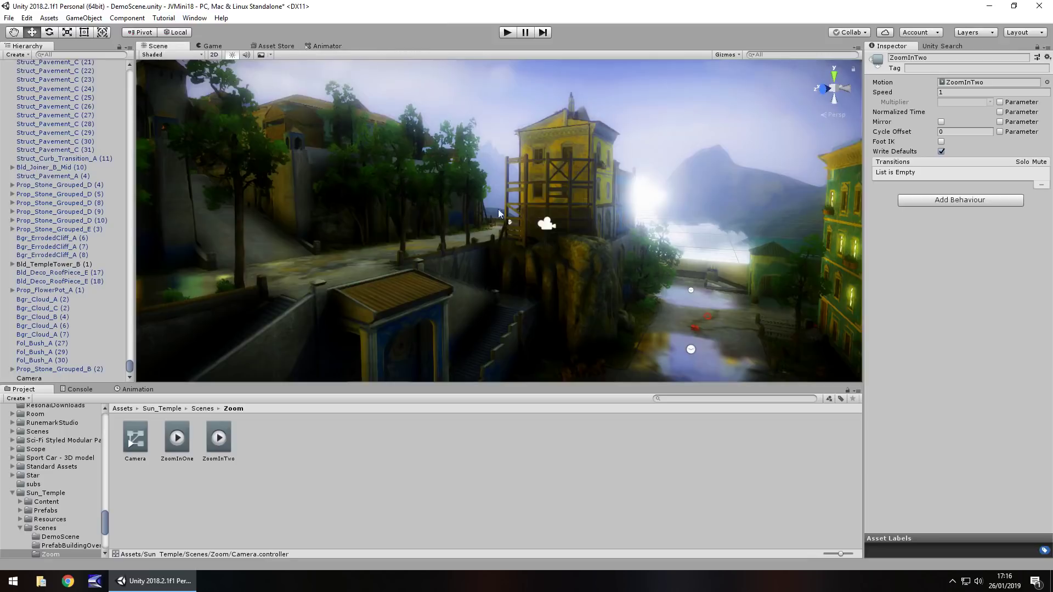
left_click(507, 33)
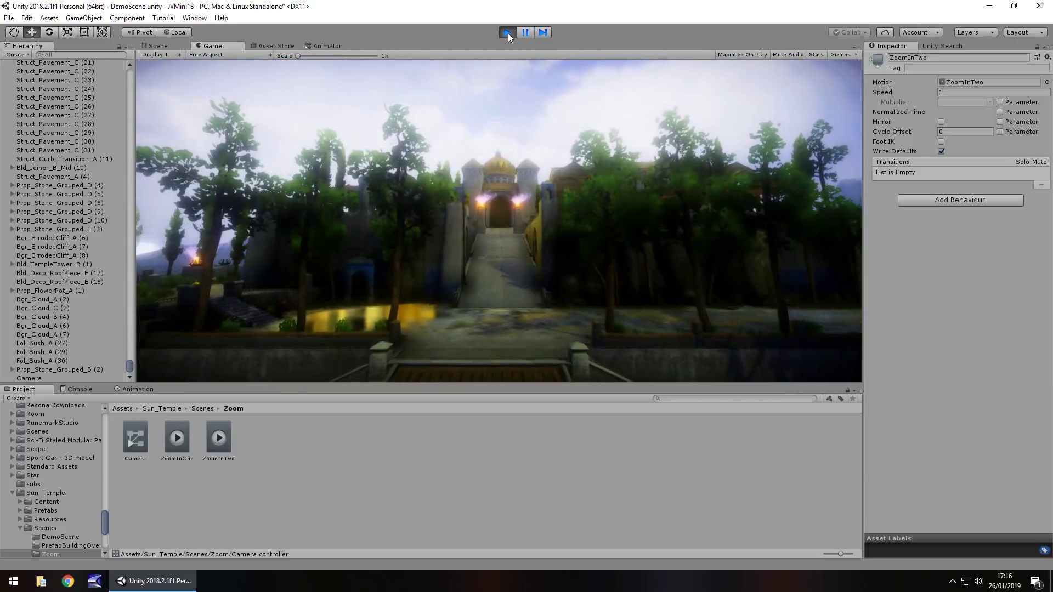
left_click(508, 31)
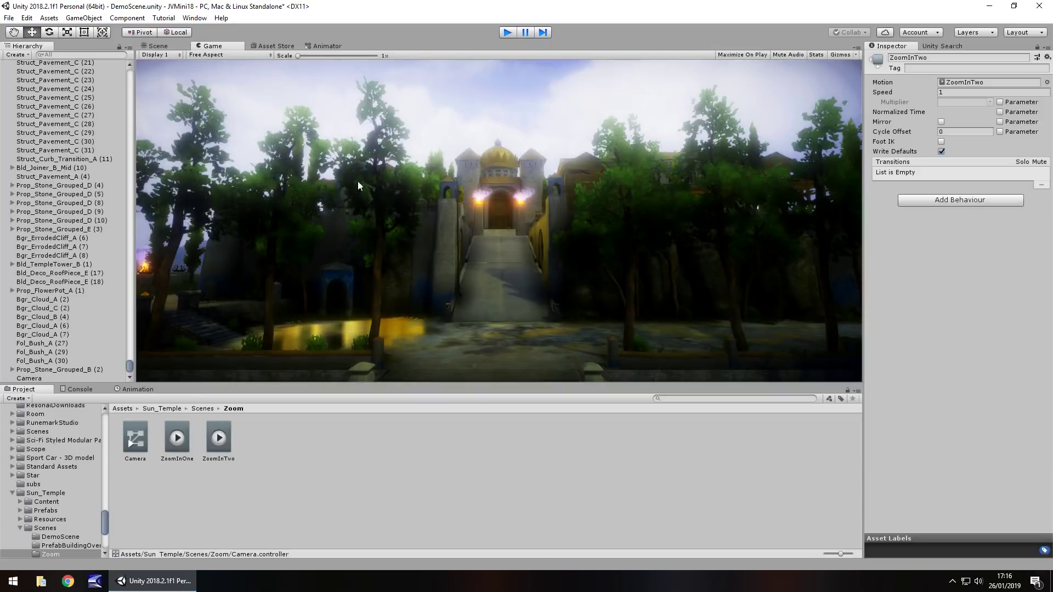
key("ctrl+p")
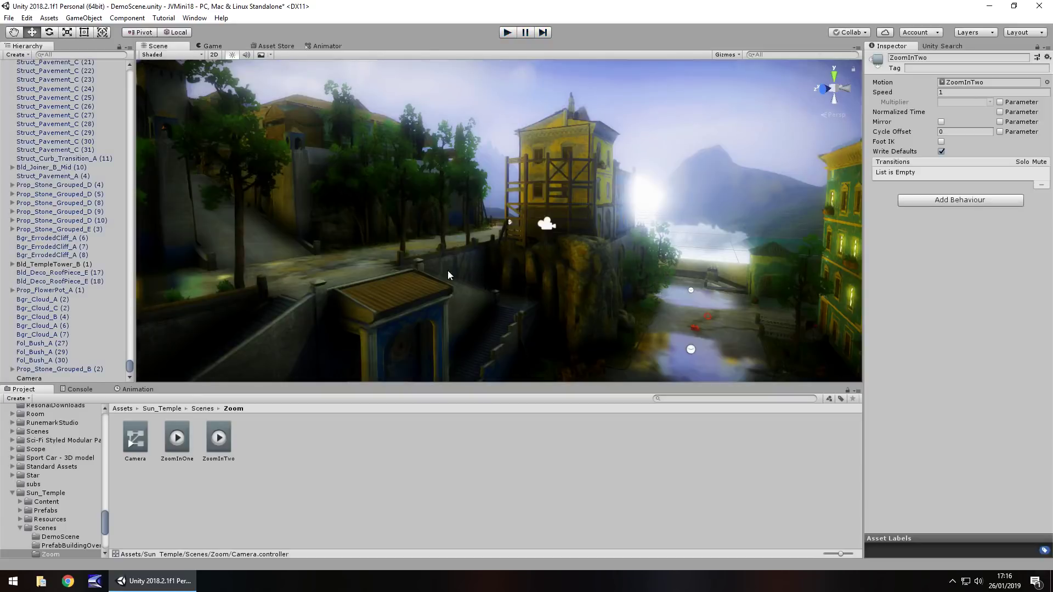
Select the Camera, widen its Field of View to 111, then set it back to 60
left_click(547, 224)
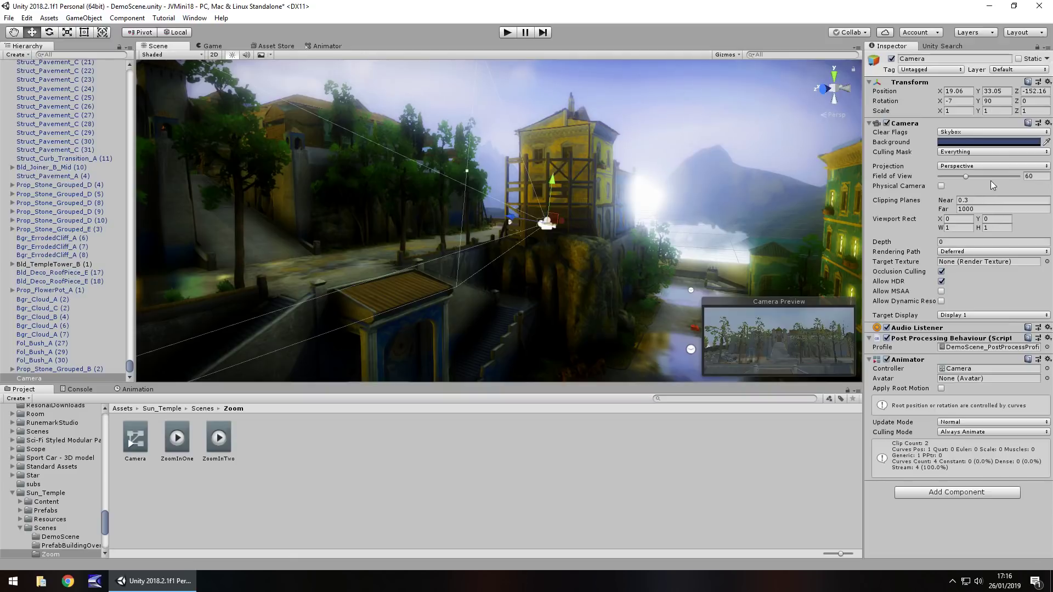
left_click_drag(965, 176, 987, 177)
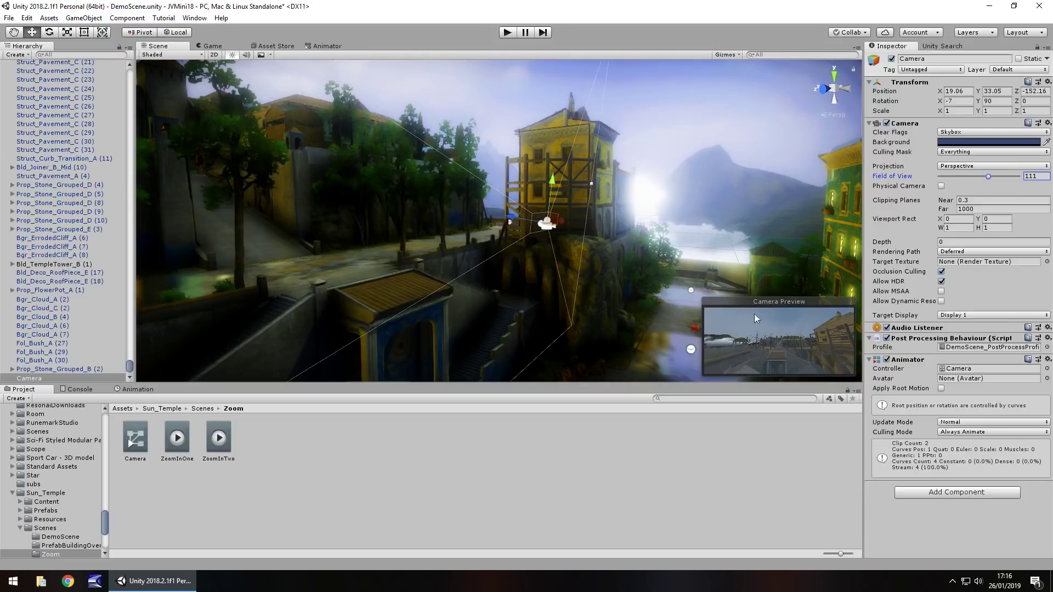
type("60")
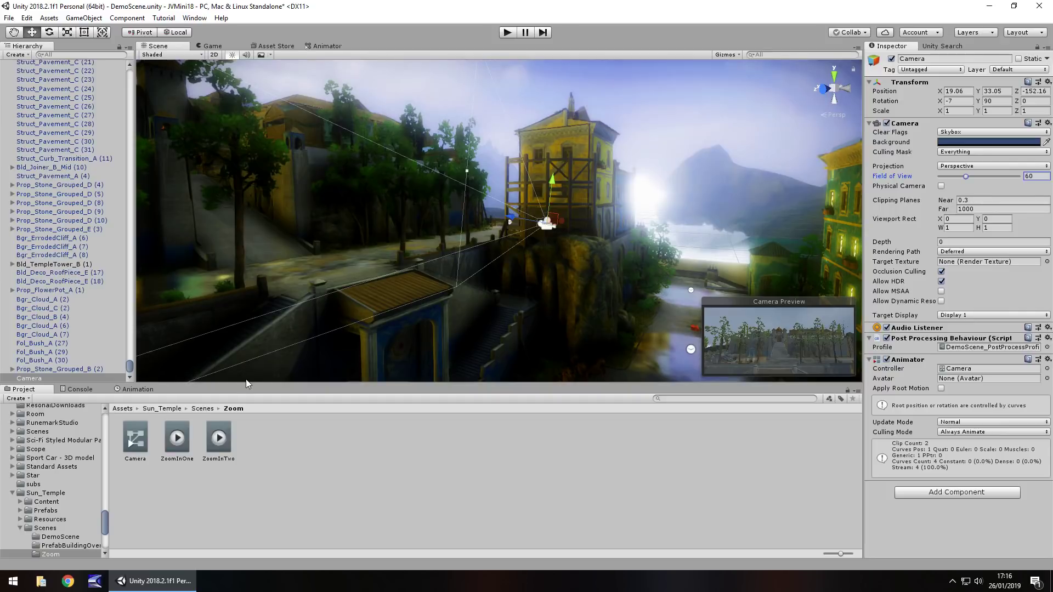
Create a new Camera clip named ZoomInThree from the clip list
left_click(135, 389)
left_click(26, 408)
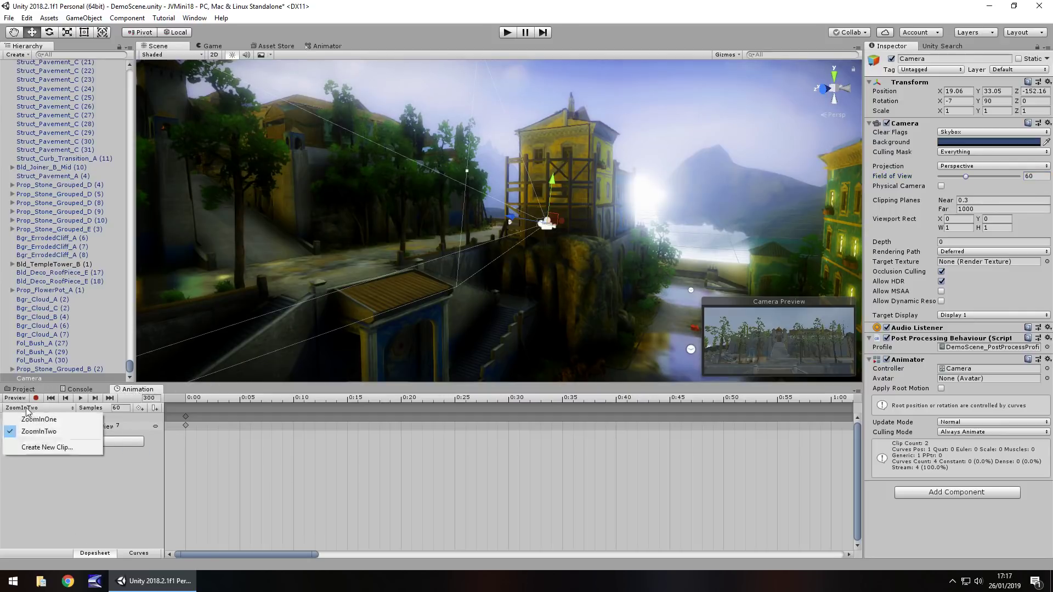
left_click(47, 447)
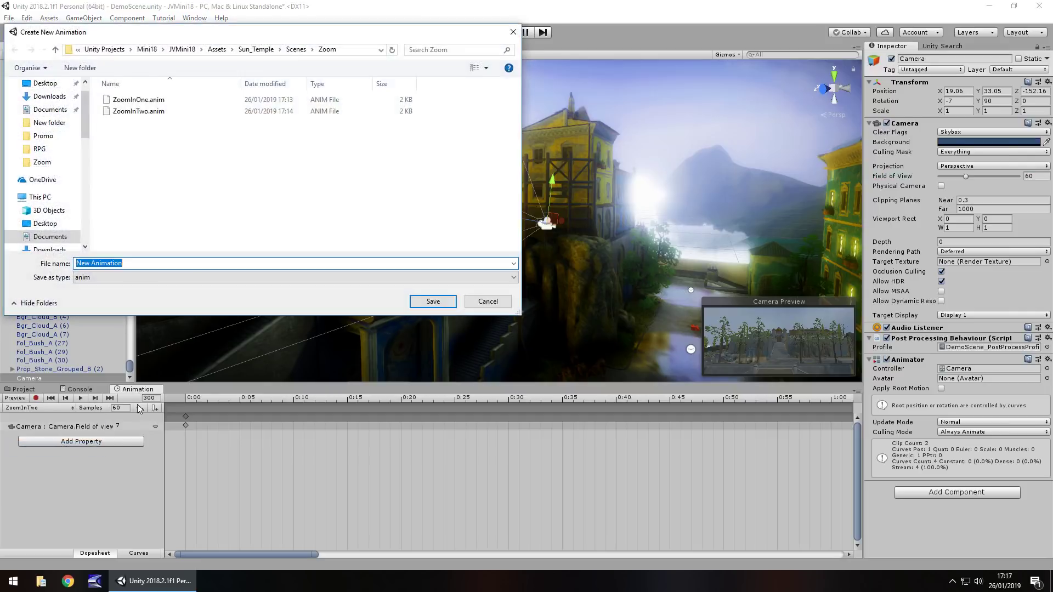
type("ZoomI")
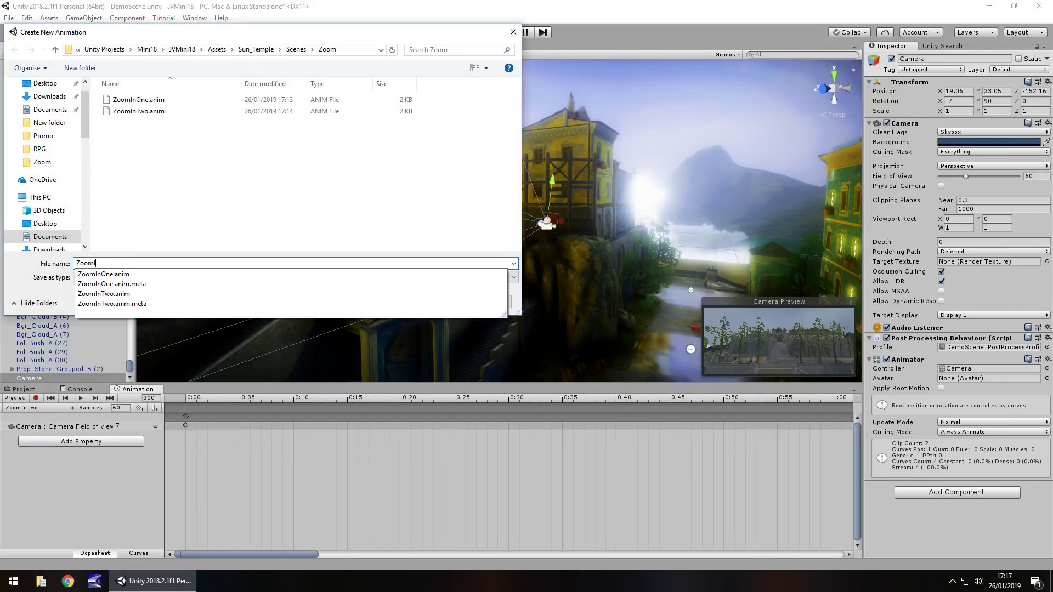
type("nThree")
key("Return")
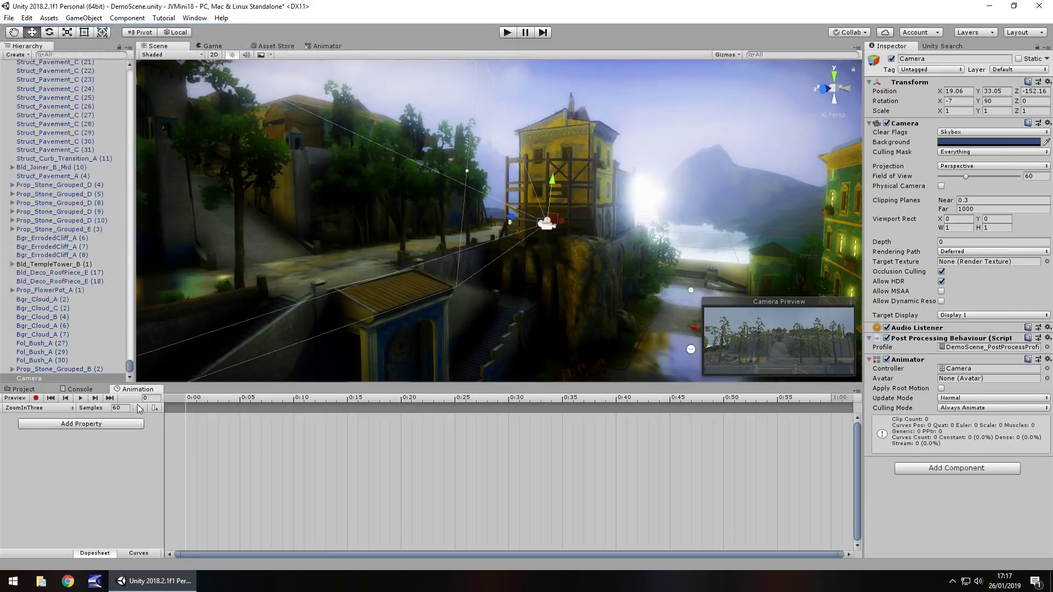
With recording on, key Position X/Y/Z and Field of View 60 at frame 0
left_click(36, 399)
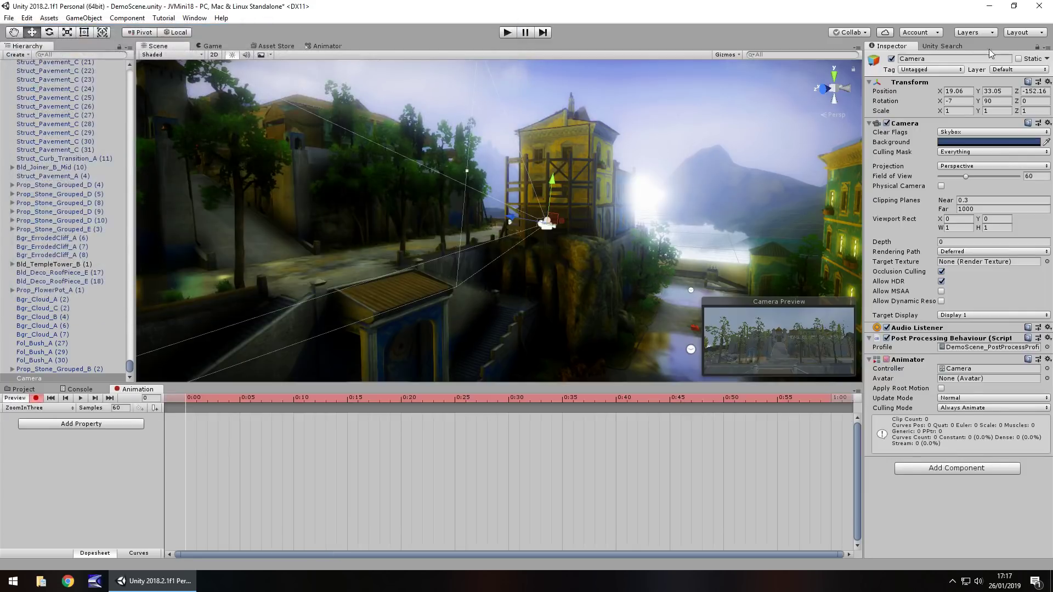
left_click(952, 92)
type("-")
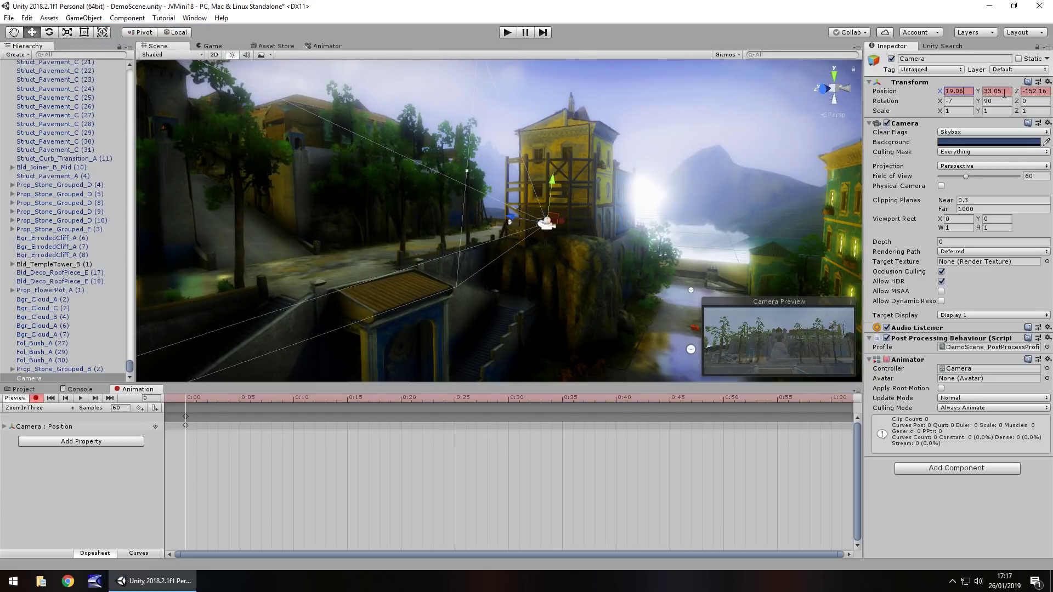
left_click(1004, 92)
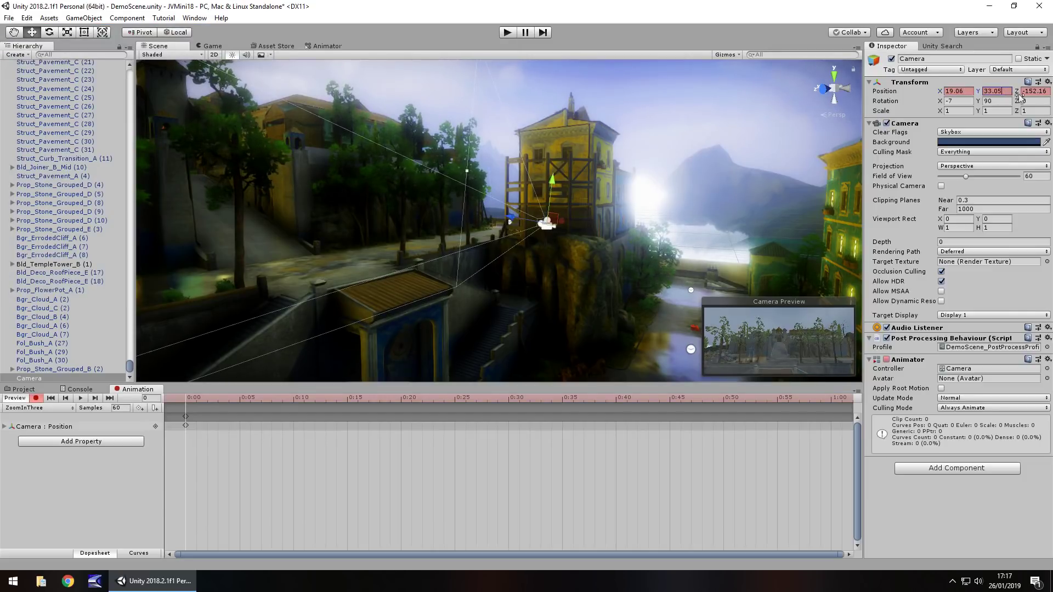
left_click(1034, 92)
left_click(1034, 92)
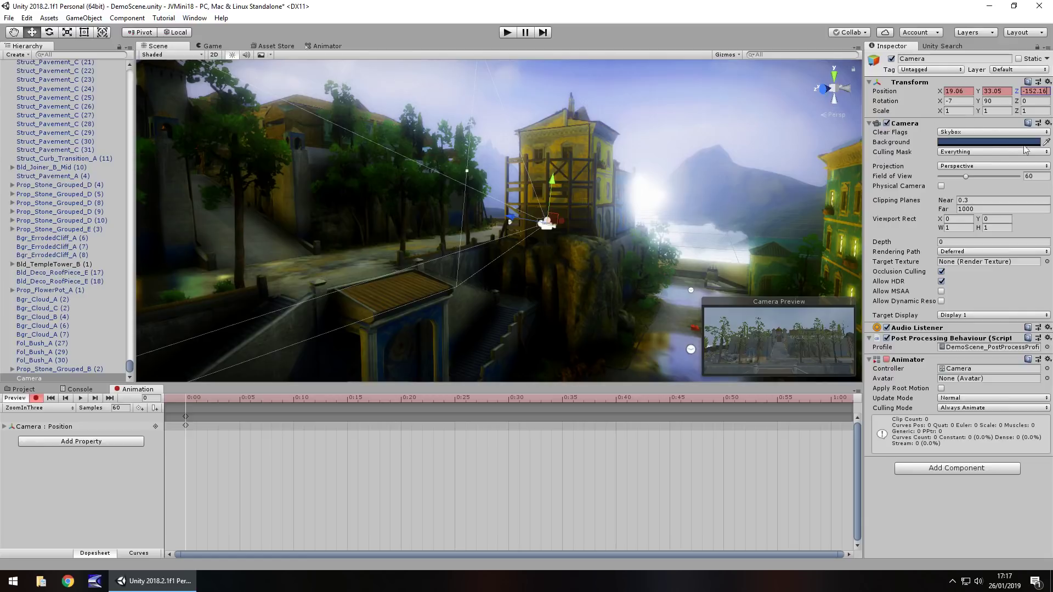
left_click(1036, 177)
key("Return")
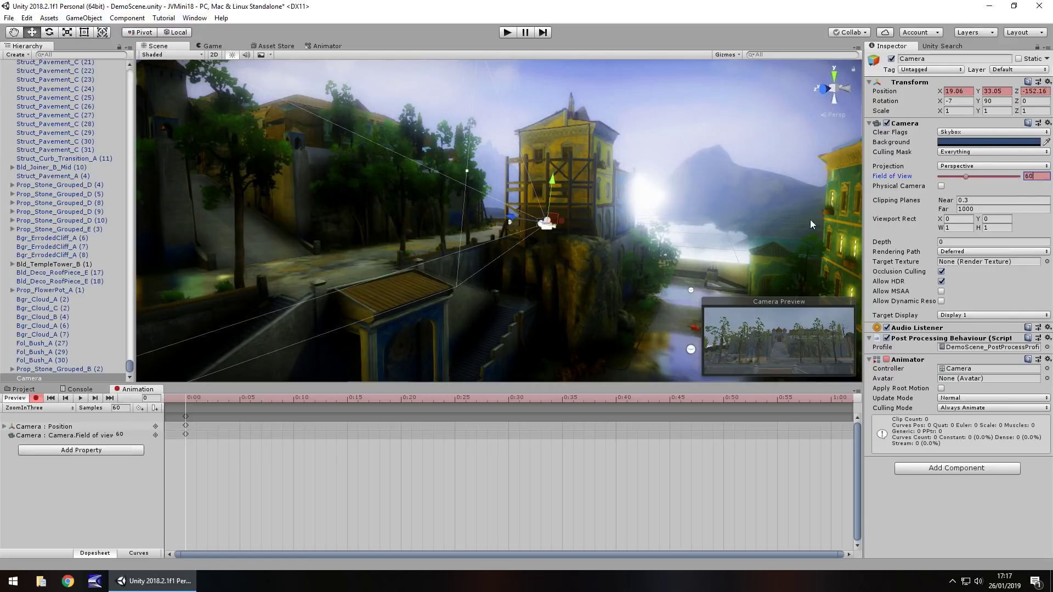
At frame 300, set Field of View to 30, move the camera left, and stop recording
left_click(147, 397)
type("300")
key("Return")
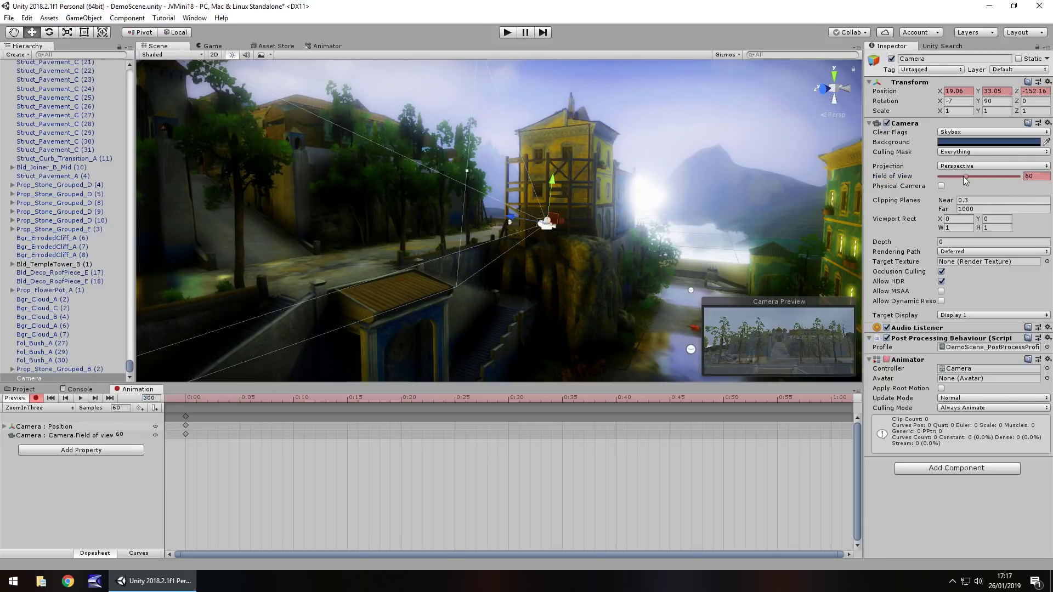
left_click_drag(965, 176, 956, 180)
double_click(1033, 176)
type("30")
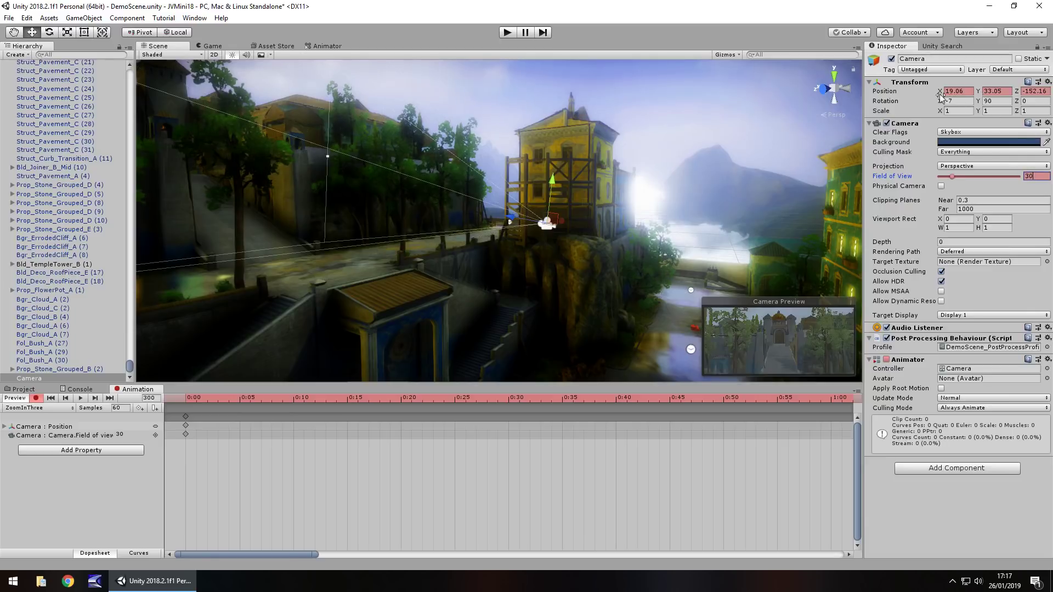
left_click_drag(510, 219, 170, 159)
left_click_drag(797, 127, 633, 129)
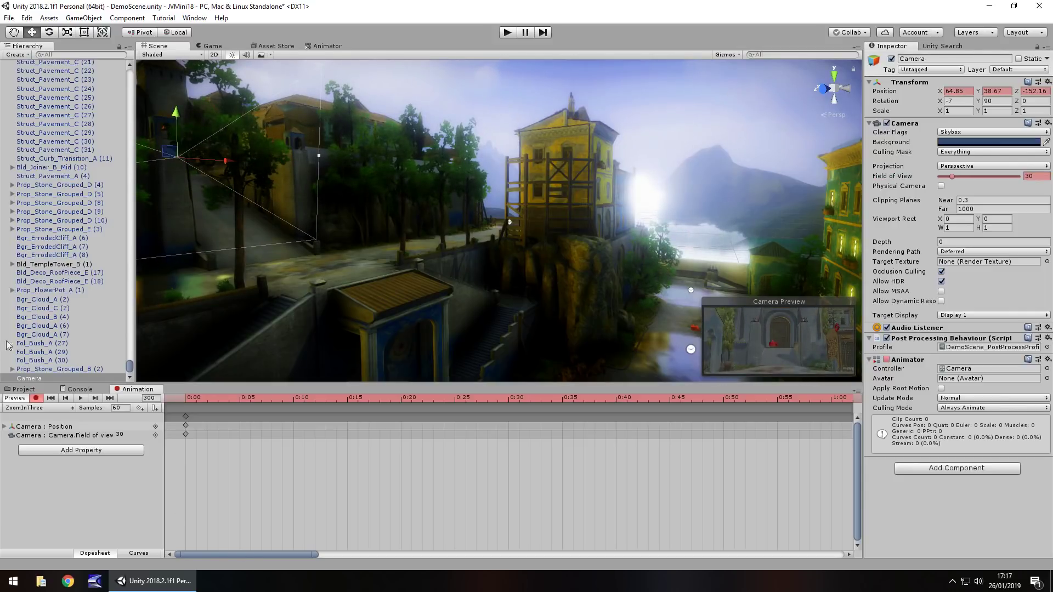
left_click(36, 398)
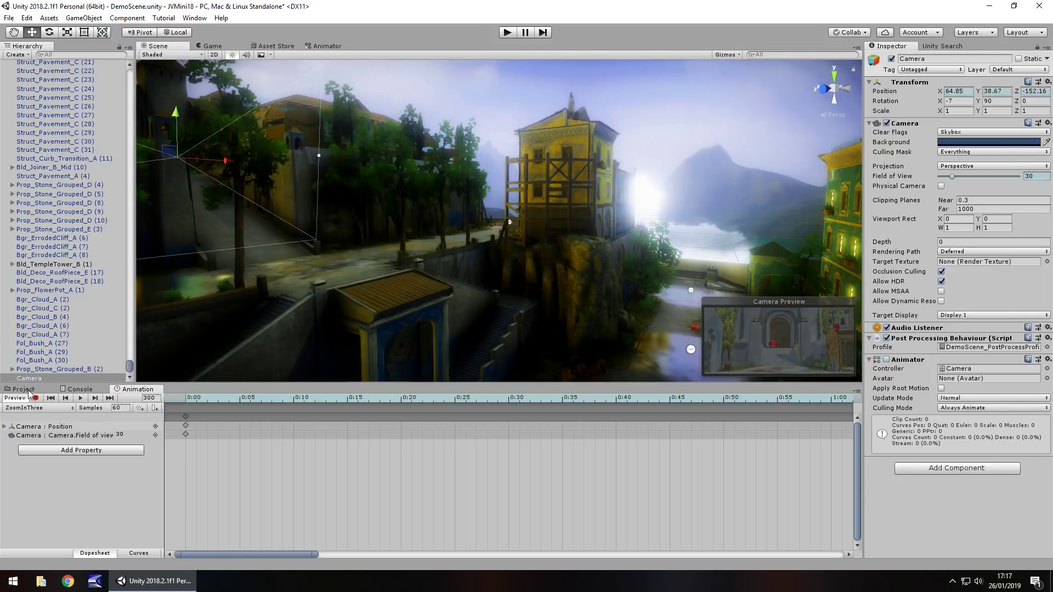
Set ZoomInThree as the Camera controller's Layer Default State and return to Scene view
left_click(24, 389)
double_click(133, 443)
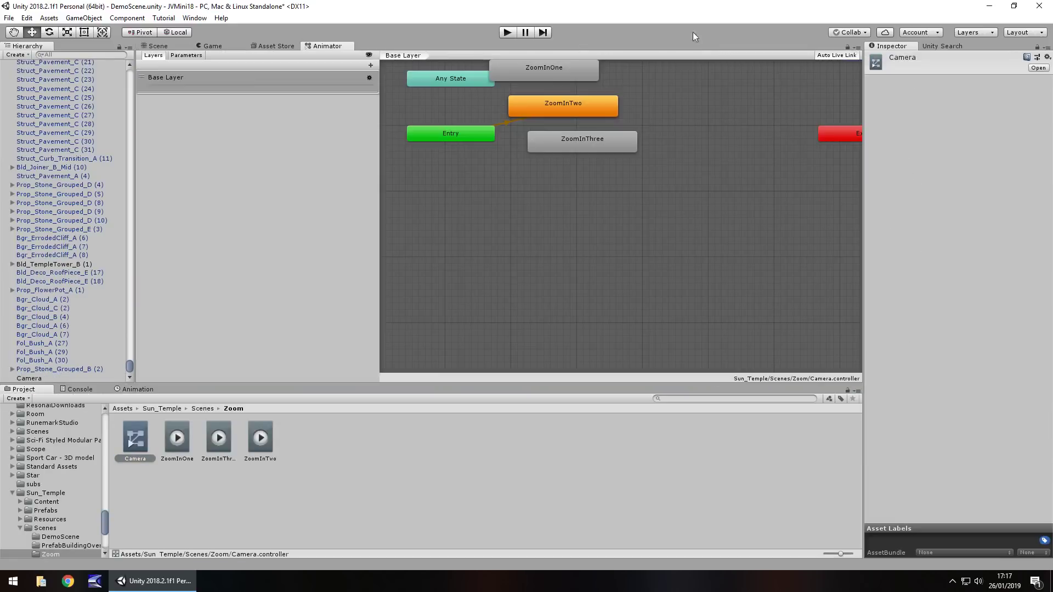
right_click(578, 142)
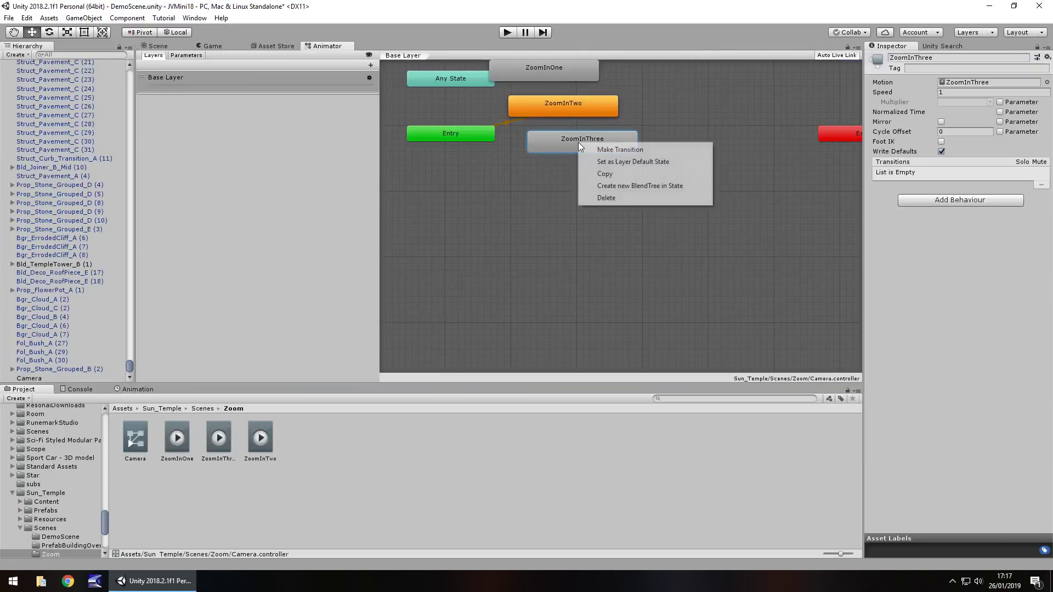
left_click(614, 162)
left_click(156, 46)
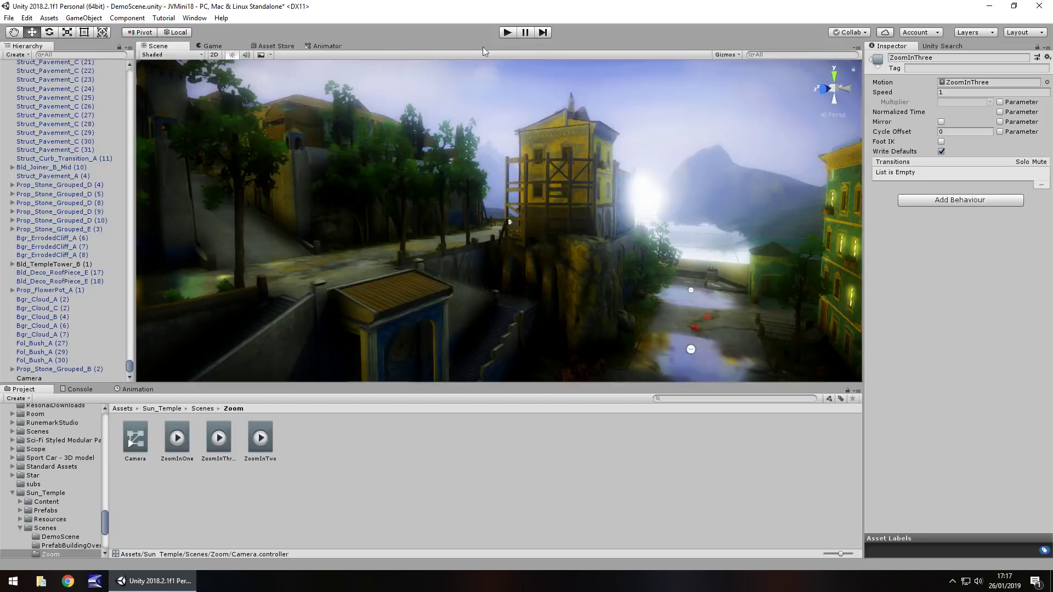
left_click(509, 33)
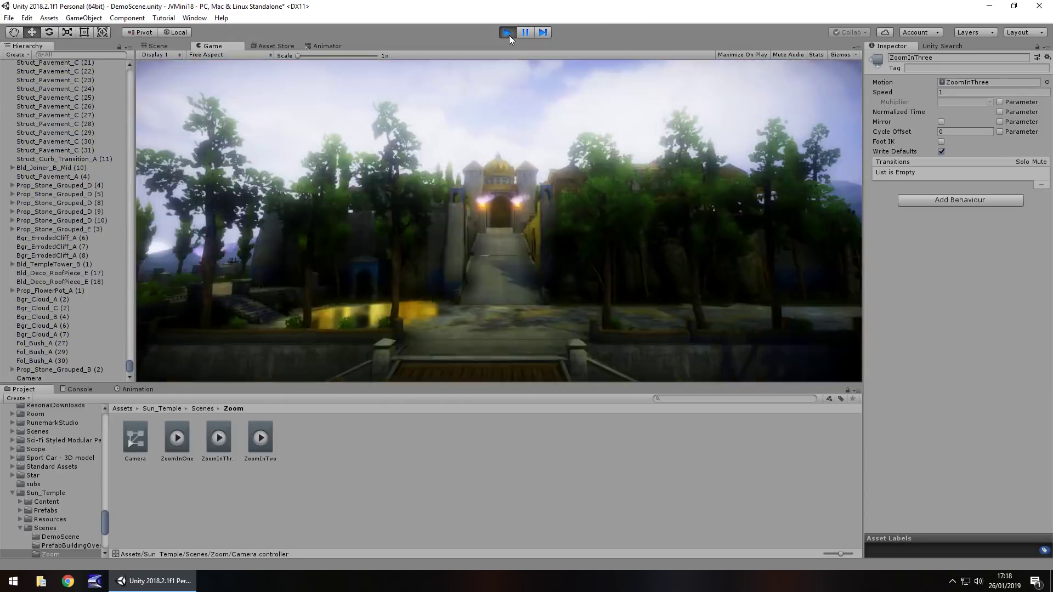
left_click(508, 33)
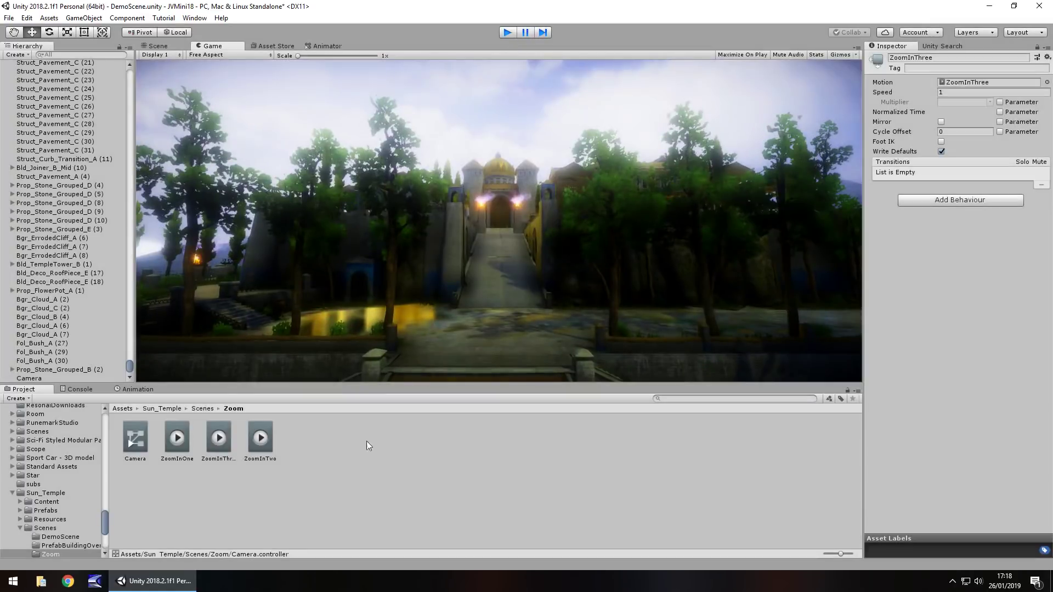
key("ctrl+p")
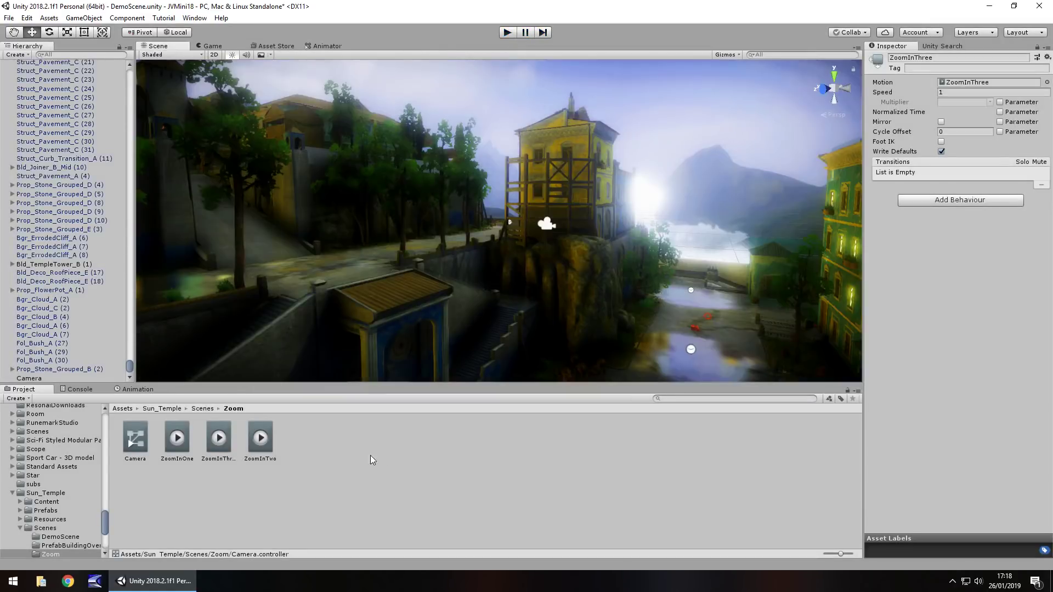